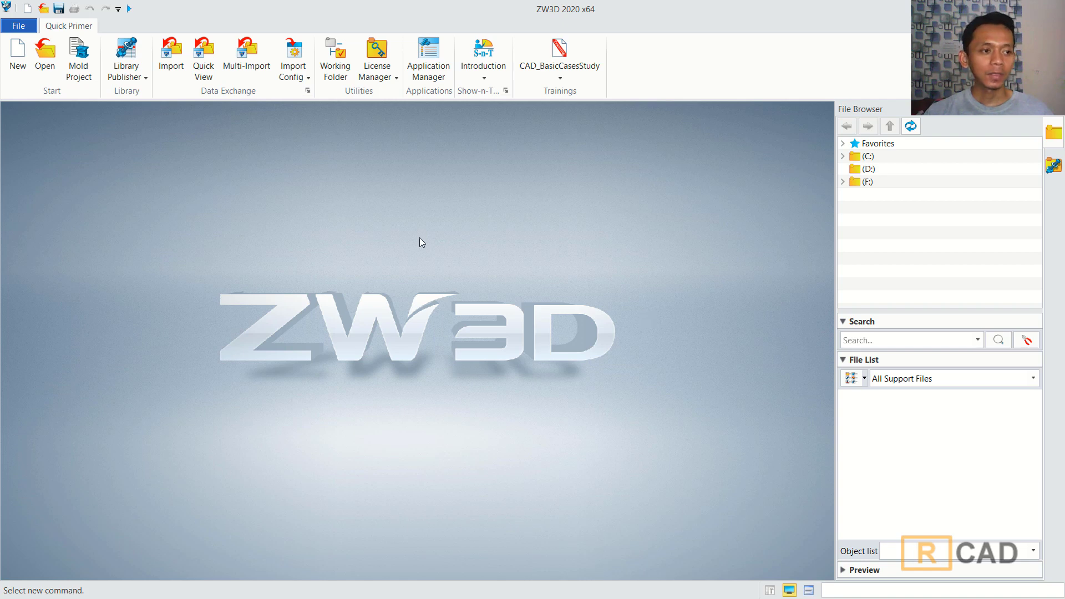
Create a new part, Part004, and start a sketch on the XY plane.
{"action": "left_click", "coordinate": [18, 56]}
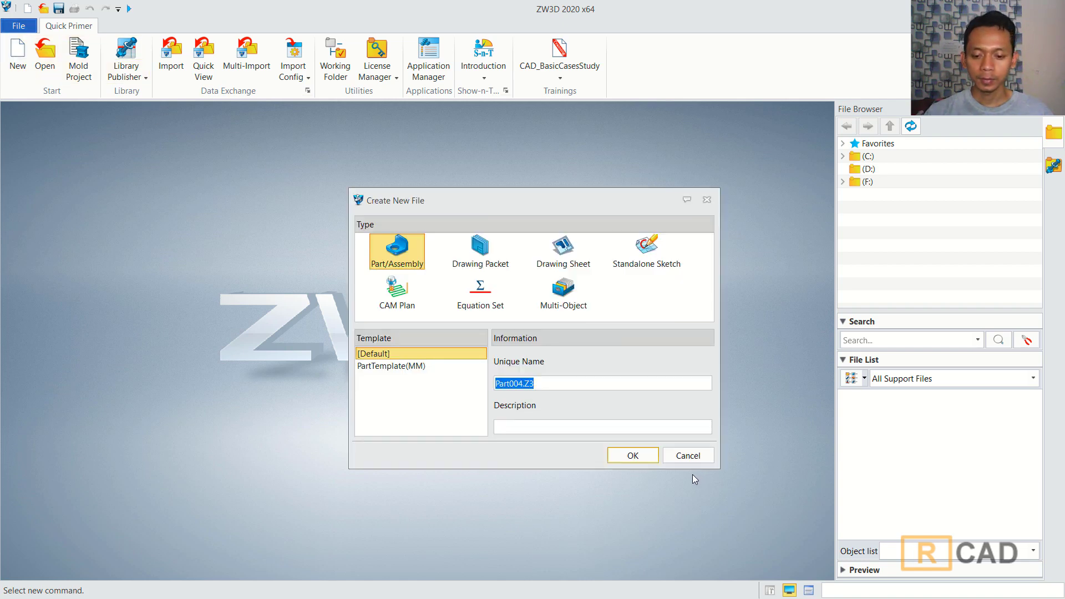
{"action": "left_click", "coordinate": [631, 455]}
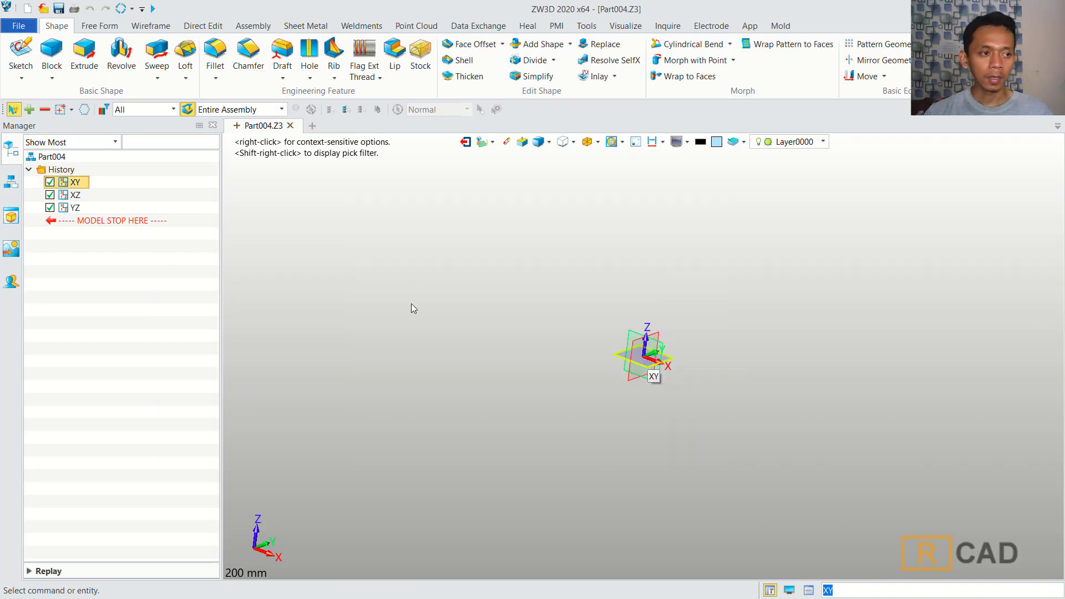
{"action": "left_click", "coordinate": [21, 56]}
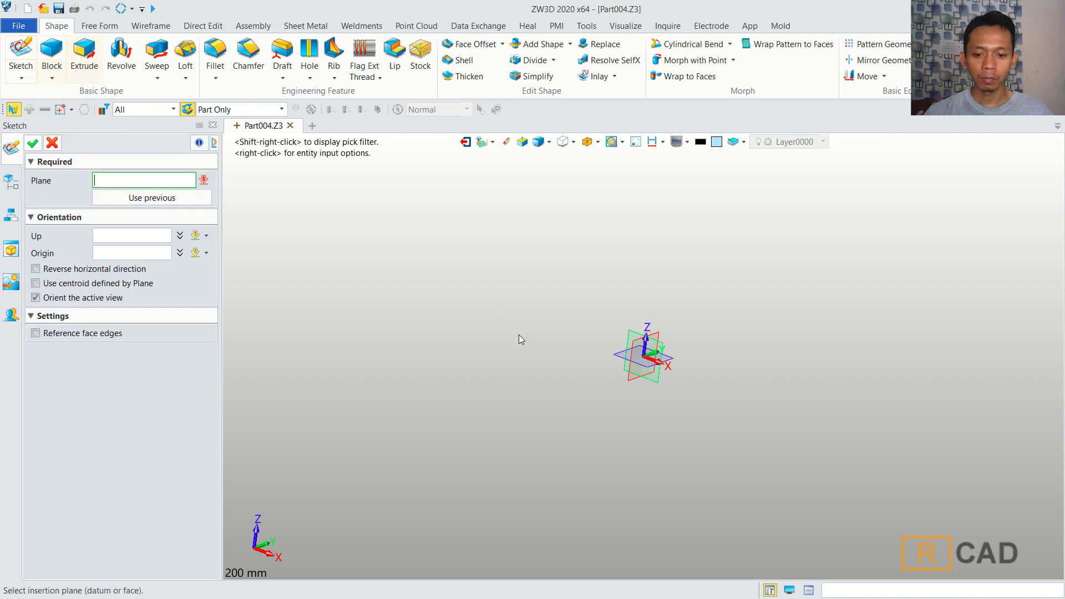
{"action": "left_click", "coordinate": [639, 357]}
{"action": "middle_click", "coordinate": [567, 342]}
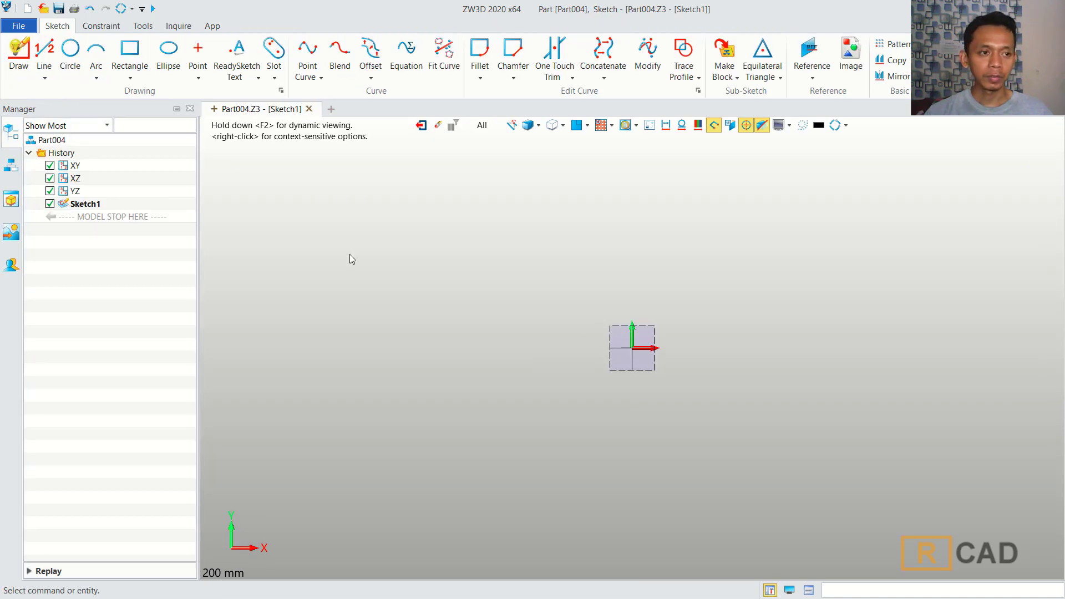
Draw a rectangle with its first corner at the origin.
{"action": "left_click", "coordinate": [129, 53]}
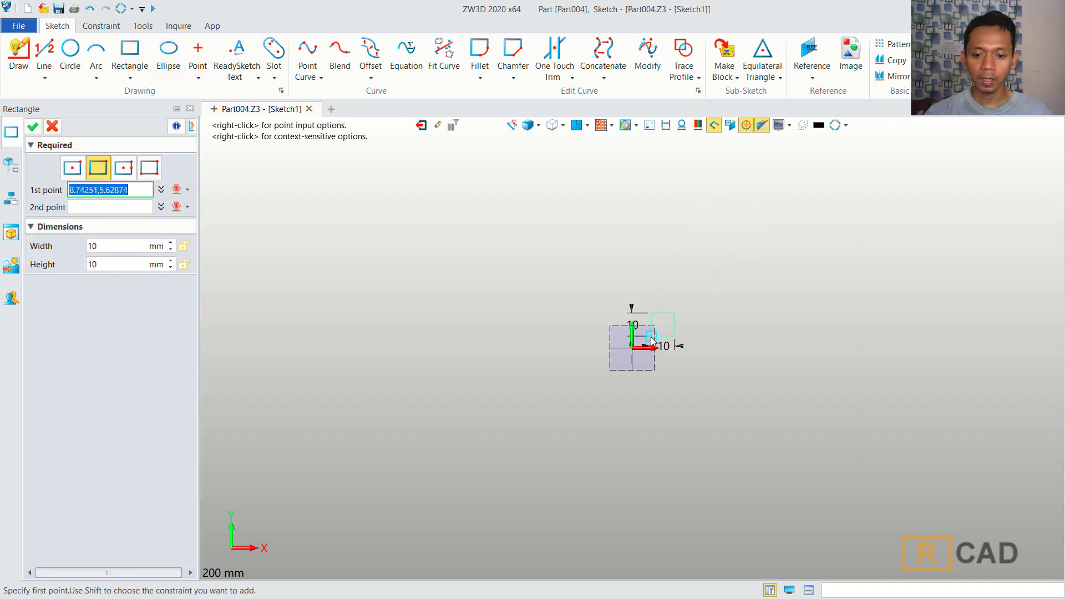
{"action": "left_click", "coordinate": [633, 348]}
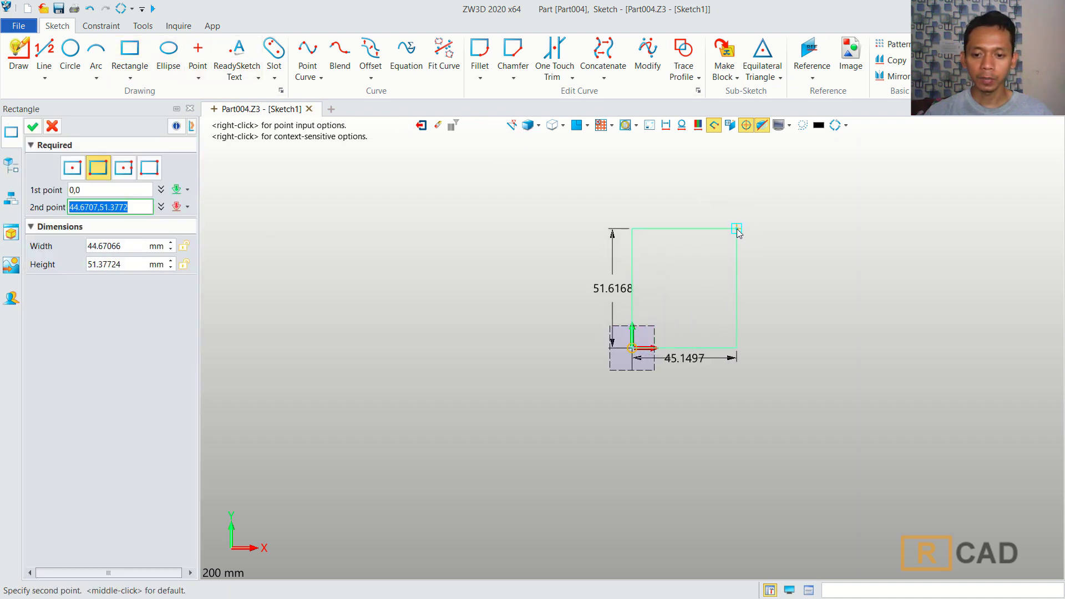
{"action": "left_click", "coordinate": [737, 229]}
{"action": "middle_click", "coordinate": [474, 279]}
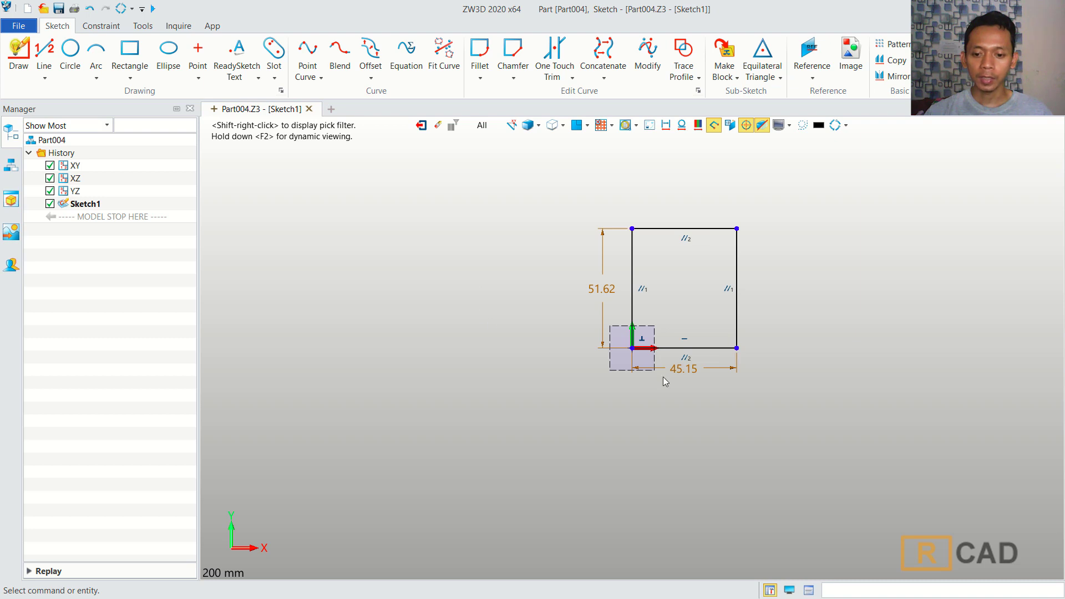
Dimension the rectangle to 175 mm wide and 300 mm tall.
{"action": "double_click", "coordinate": [678, 374]}
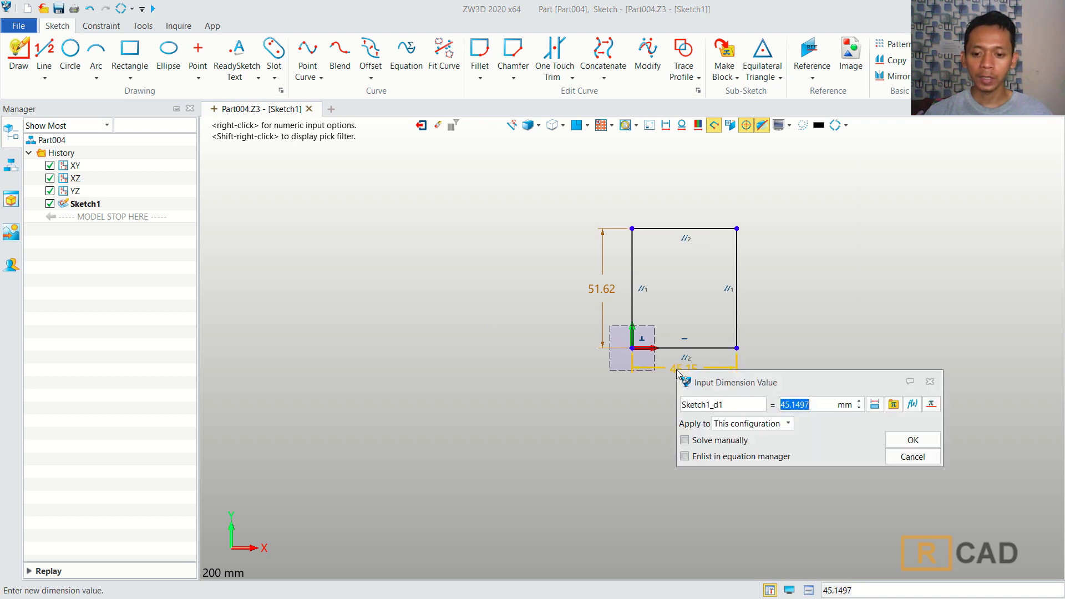
{"action": "type", "text": "175"}
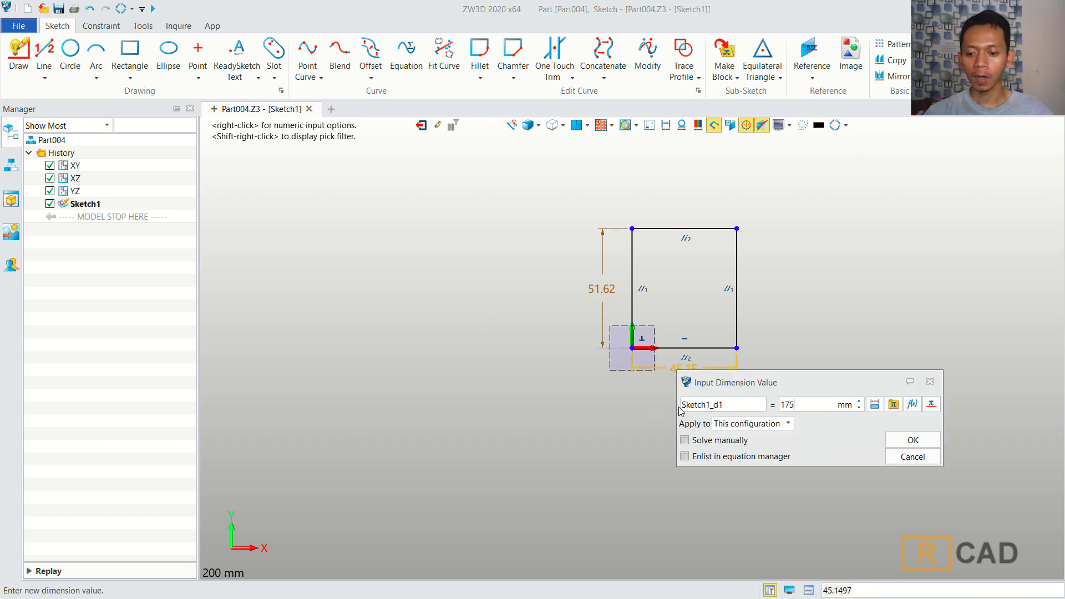
{"action": "left_click", "coordinate": [926, 445]}
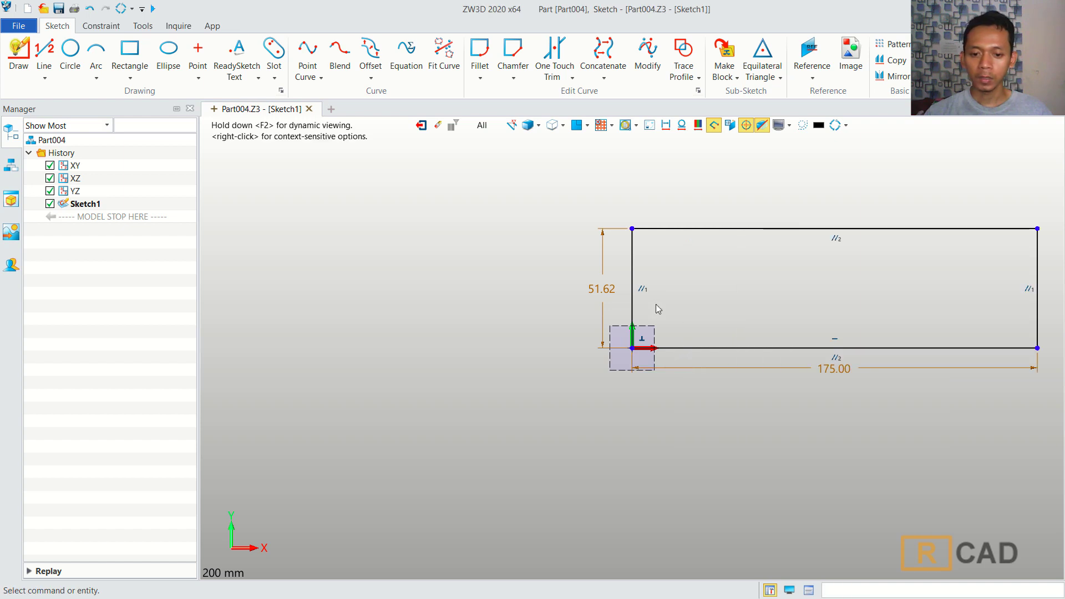
{"action": "double_click", "coordinate": [611, 294]}
{"action": "type", "text": "300"}
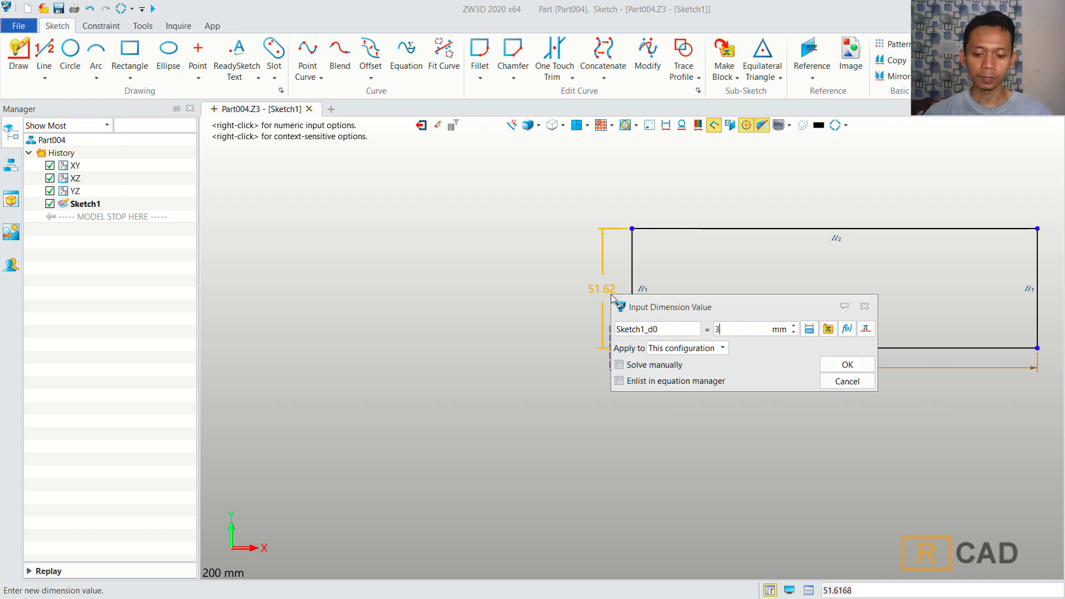
{"action": "left_click", "coordinate": [838, 364]}
{"action": "scroll", "coordinate": [786, 340], "scroll_direction": "down", "scroll_amount": 2}
{"action": "mouse_move", "coordinate": [851, 261]}
{"action": "middle_mouse_down"}
{"action": "mouse_move", "coordinate": [657, 381]}
{"action": "mouse_move", "coordinate": [661, 414]}
{"action": "middle_mouse_up"}
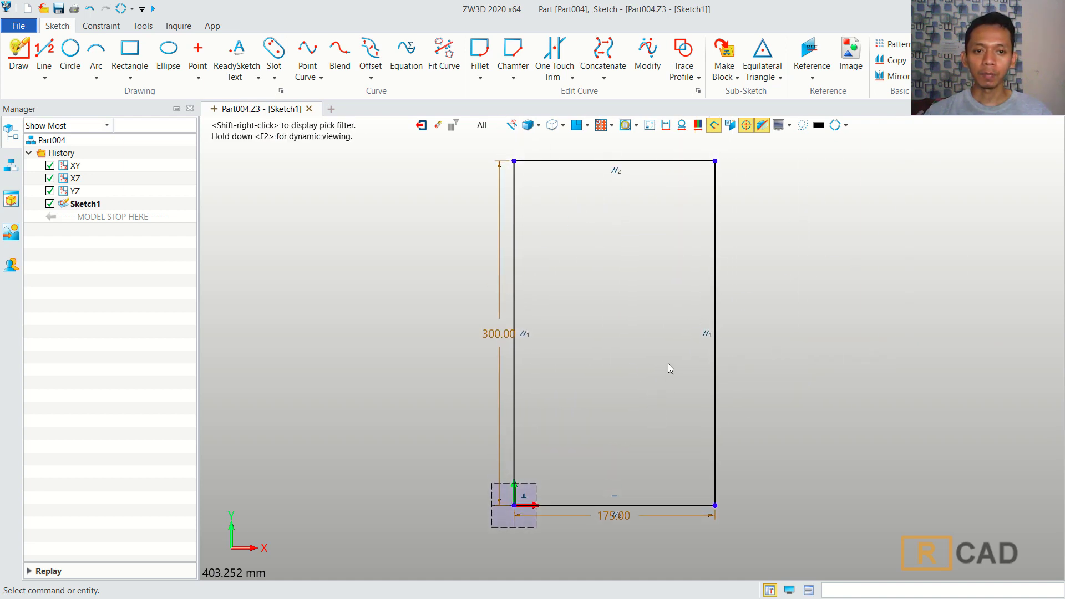
Chamfer both top corners of the rectangle with a 50 mm setback.
{"action": "left_click", "coordinate": [512, 53]}
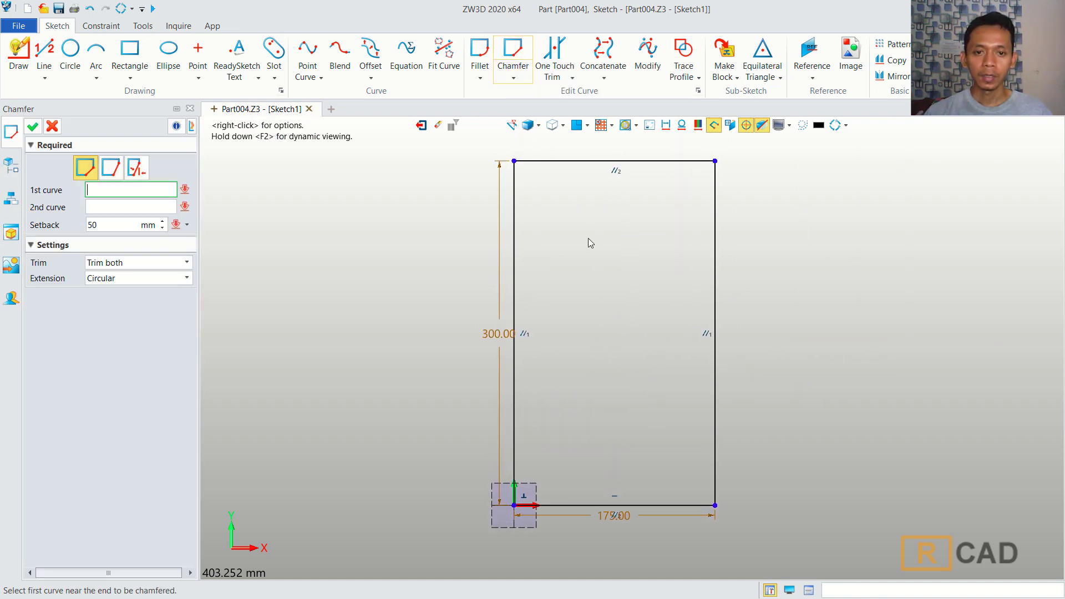
{"action": "left_click", "coordinate": [516, 190]}
{"action": "left_click", "coordinate": [538, 161]}
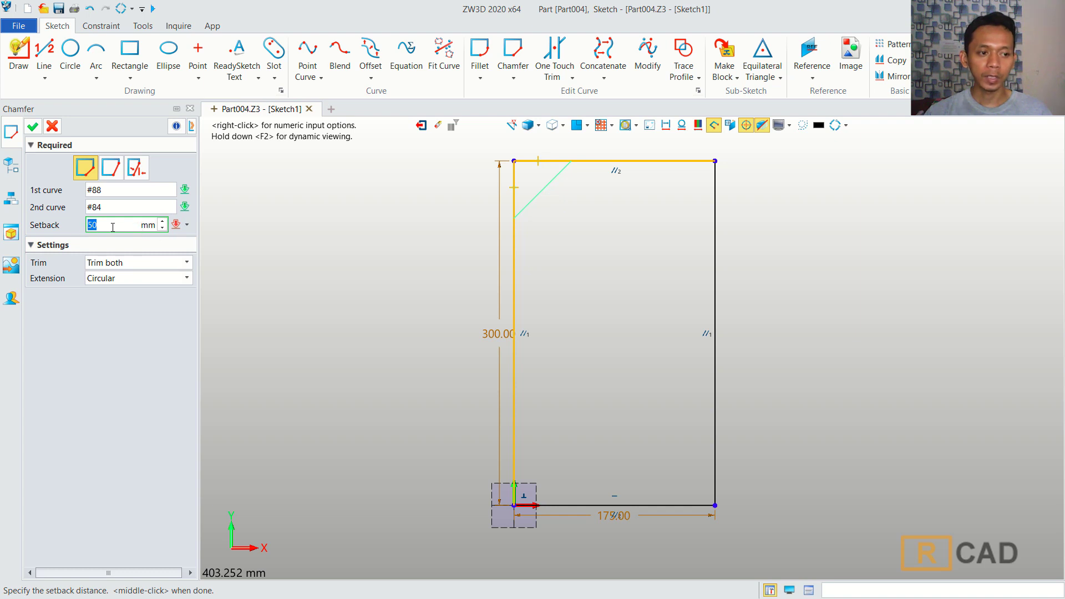
{"action": "left_click", "coordinate": [33, 127]}
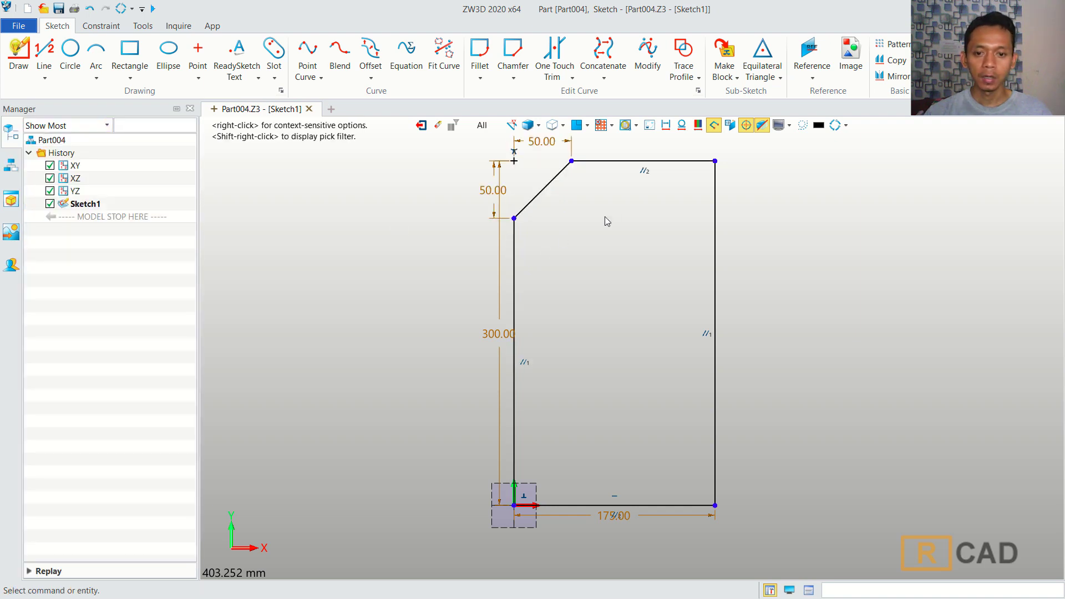
{"action": "left_click", "coordinate": [686, 161]}
{"action": "left_click", "coordinate": [715, 195]}
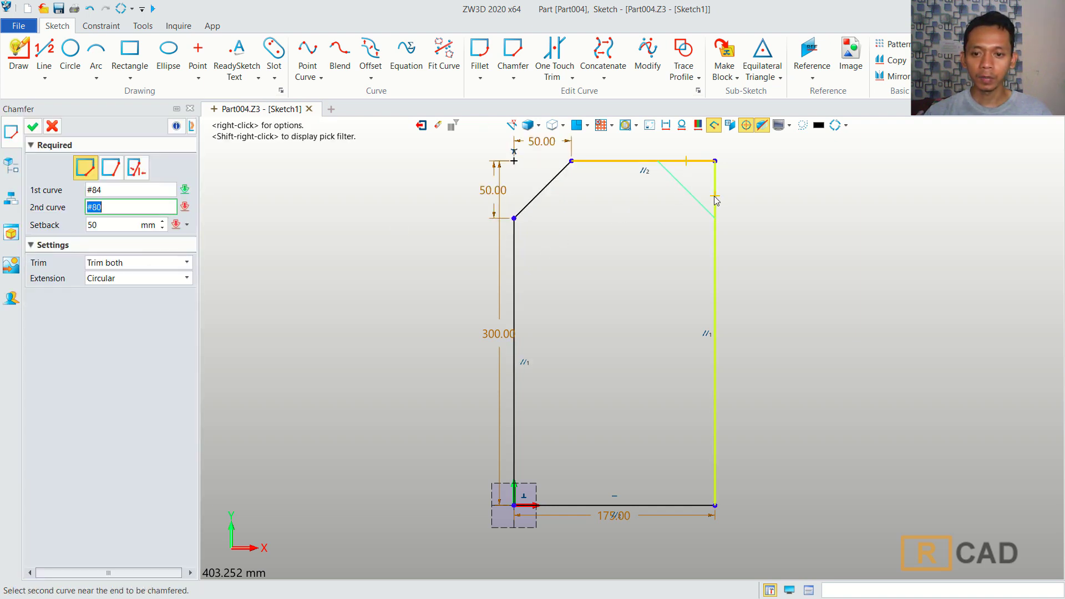
{"action": "key", "text": "Return"}
{"action": "middle_click", "coordinate": [600, 251]}
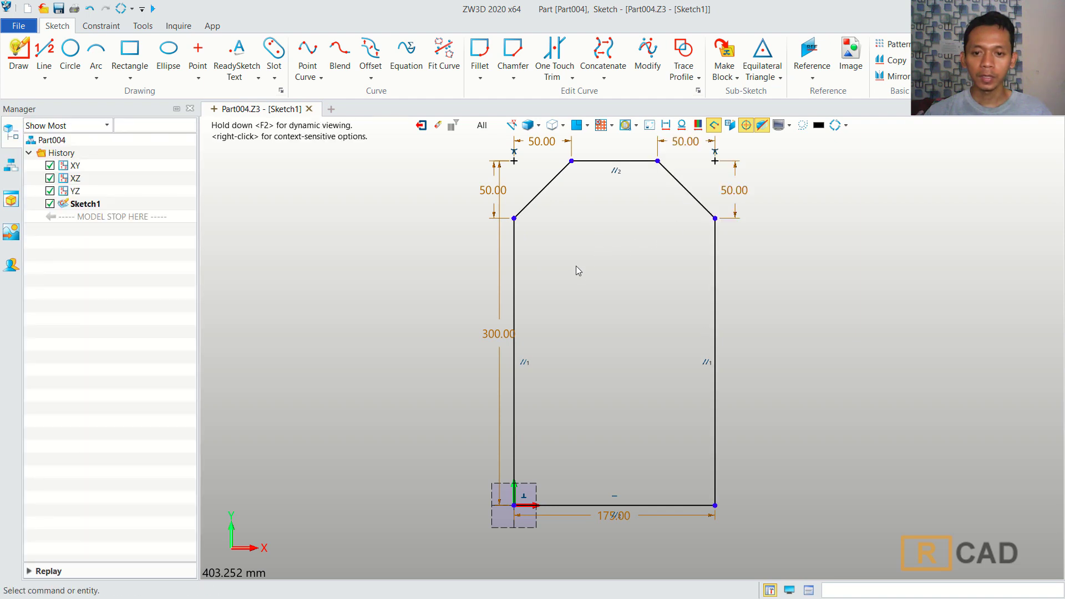
Fillet the top-left chamfer corner with a 30 mm radius.
{"action": "left_click", "coordinate": [480, 56]}
{"action": "left_click", "coordinate": [542, 197]}
{"action": "left_click", "coordinate": [575, 184]}
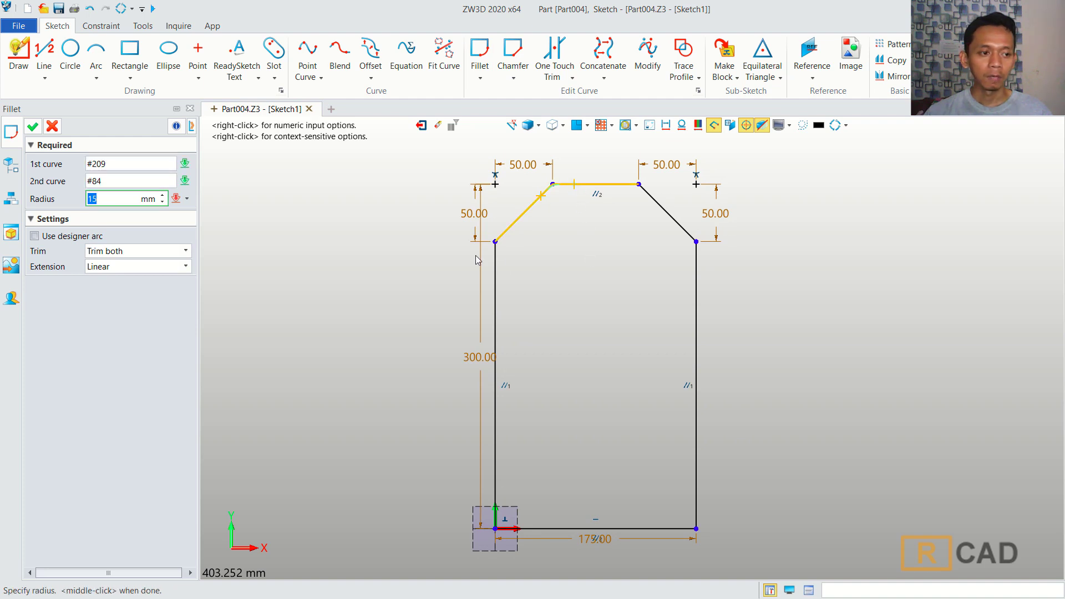
{"action": "type", "text": "30"}
{"action": "key", "text": "Return"}
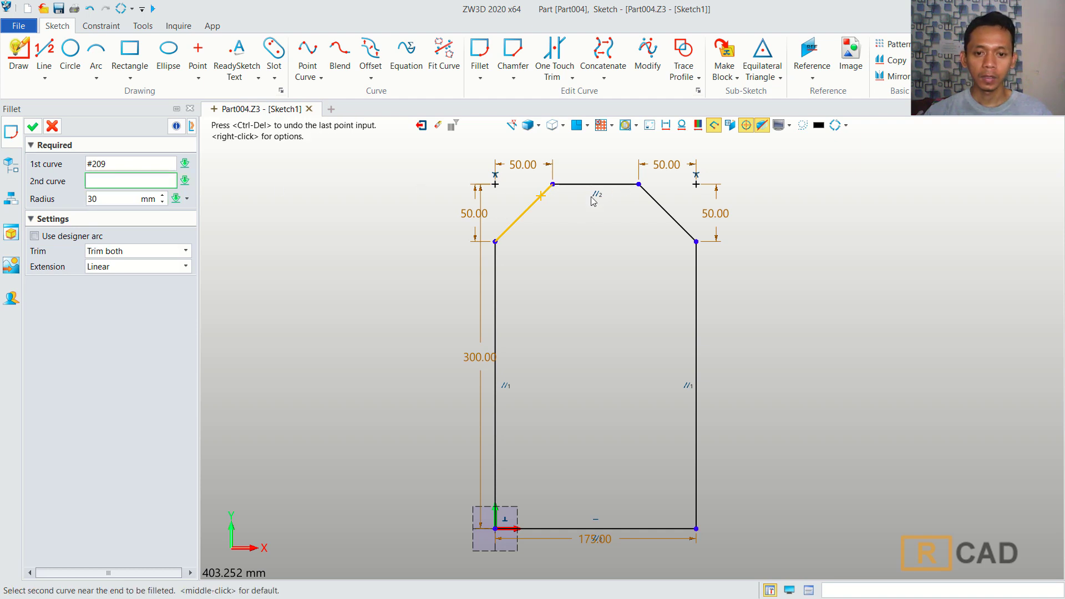
{"action": "left_click", "coordinate": [577, 185]}
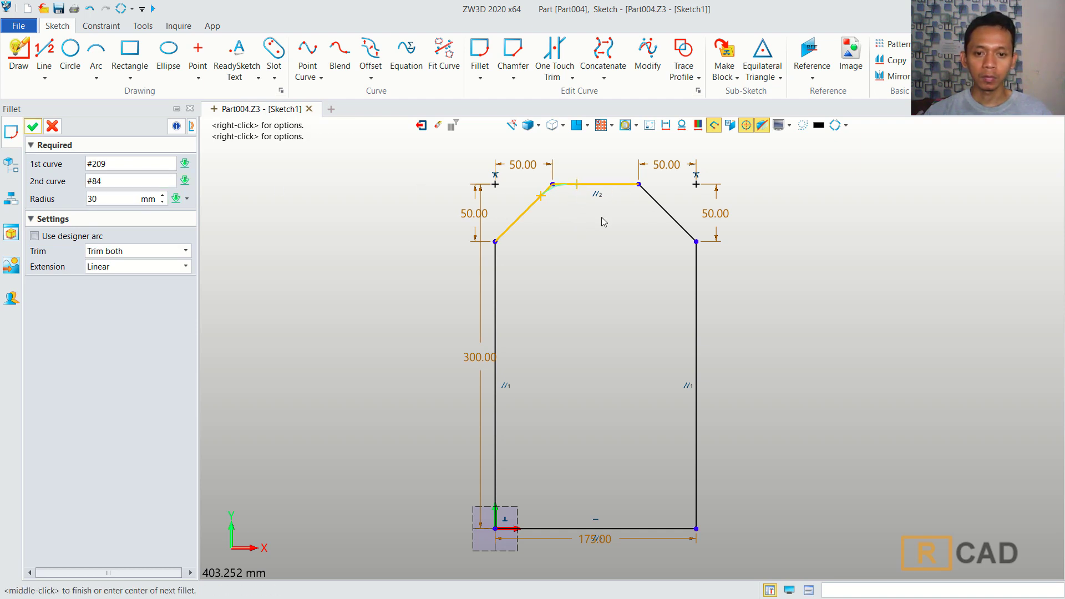
{"action": "middle_click", "coordinate": [619, 228]}
Fillet the remaining three chamfer corners at R30.
{"action": "middle_click", "coordinate": [625, 195]}
{"action": "left_click", "coordinate": [626, 184]}
{"action": "left_click", "coordinate": [649, 194]}
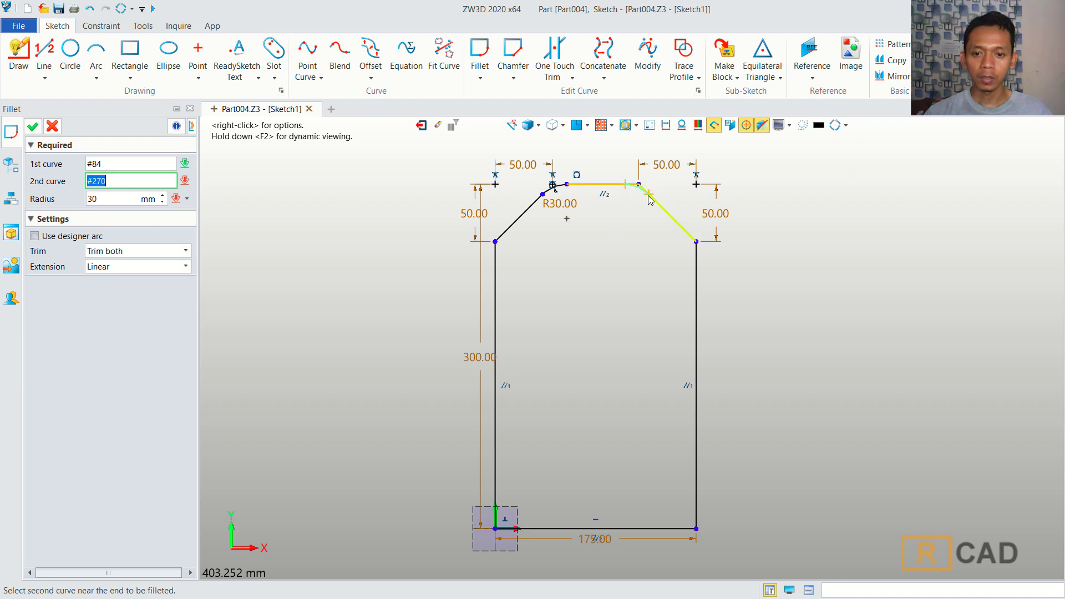
{"action": "left_click", "coordinate": [683, 238]}
{"action": "left_click", "coordinate": [687, 237]}
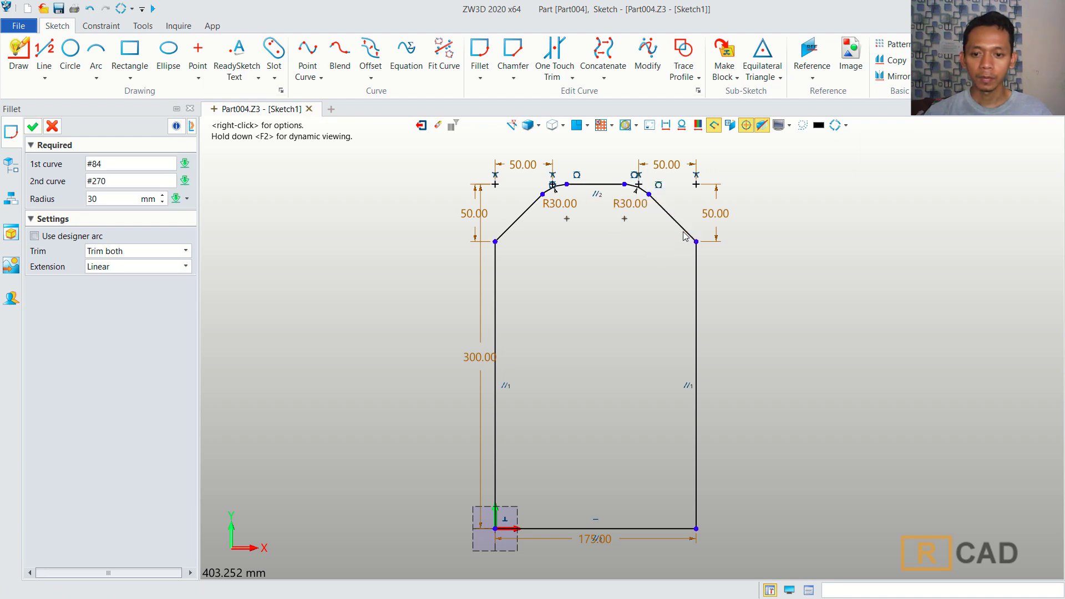
{"action": "left_click", "coordinate": [696, 263]}
{"action": "left_click", "coordinate": [495, 265]}
{"action": "left_click", "coordinate": [512, 228]}
{"action": "middle_click", "coordinate": [588, 264]}
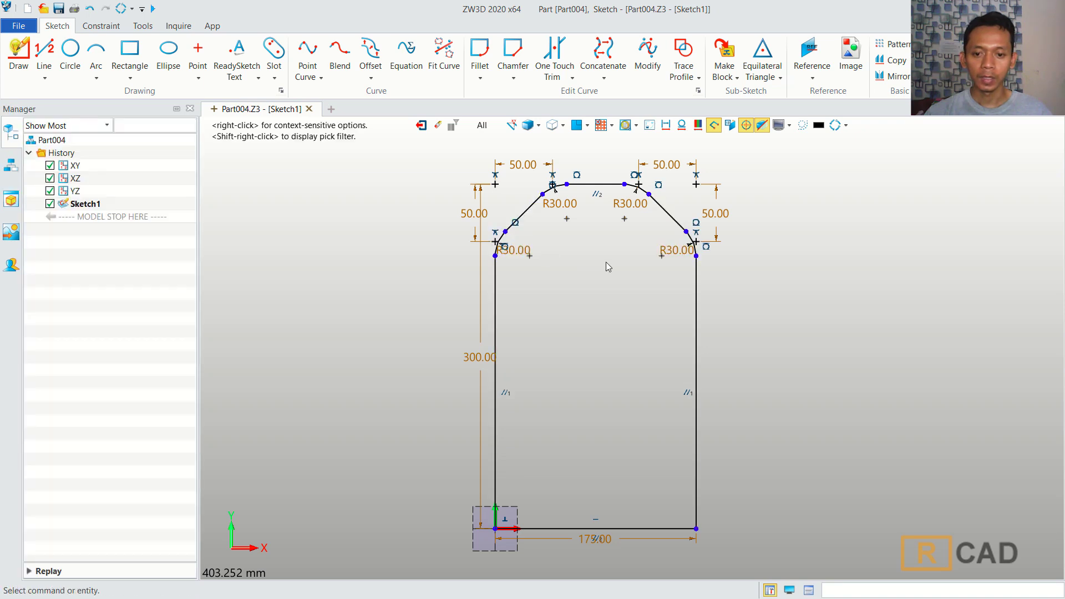
{"action": "scroll", "coordinate": [581, 230], "scroll_direction": "up", "scroll_amount": 3}
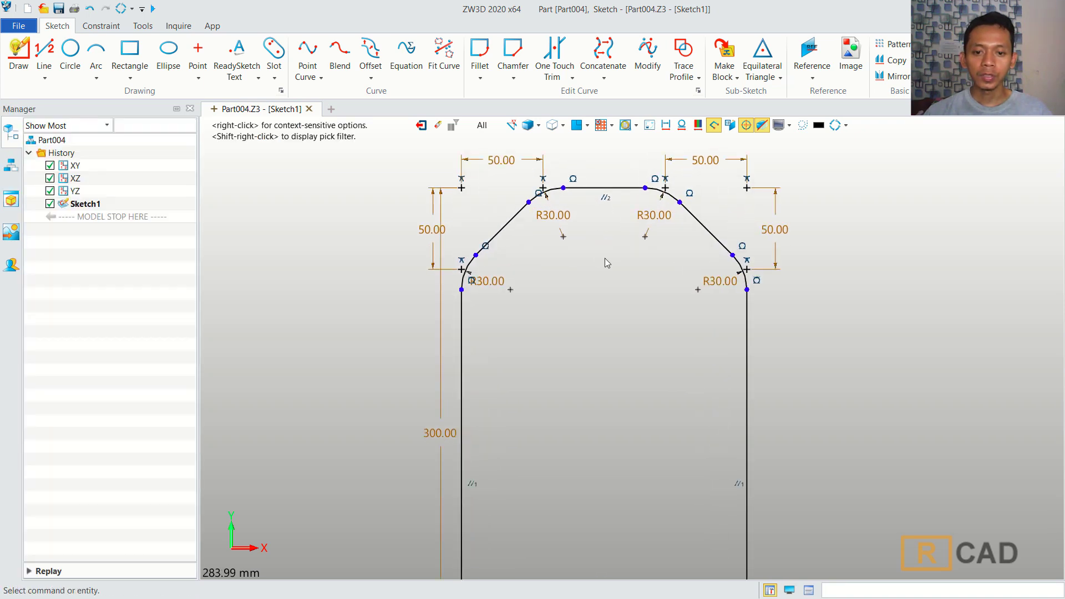
{"action": "middle_click_drag", "start_coordinate": [600, 241], "coordinate": [601, 266]}
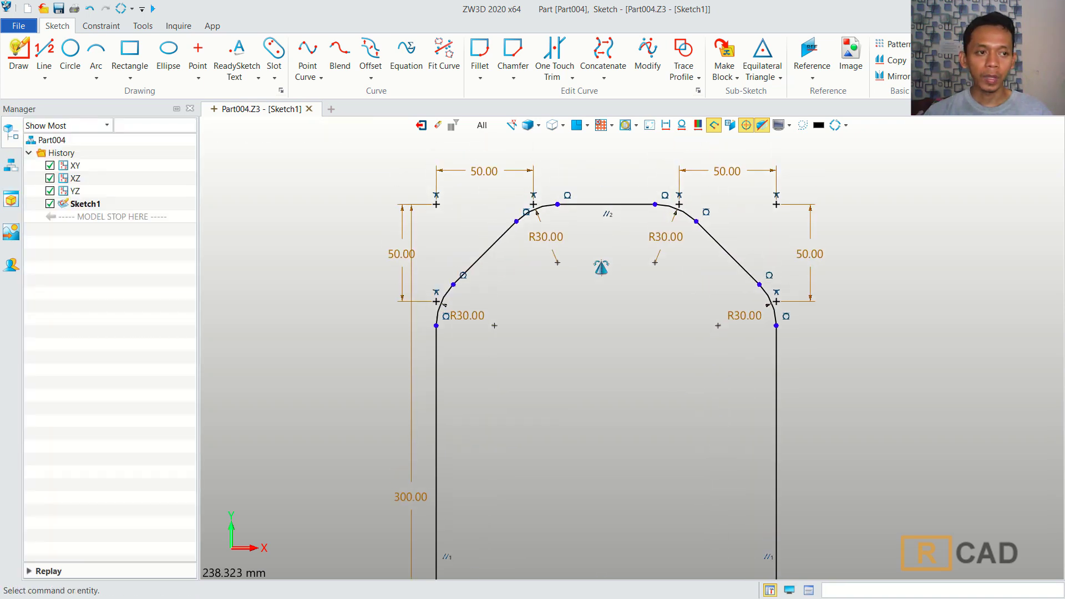
Draw two R15 circles centred on the top fillets' centres.
{"action": "left_click", "coordinate": [70, 56]}
{"action": "left_click", "coordinate": [558, 262]}
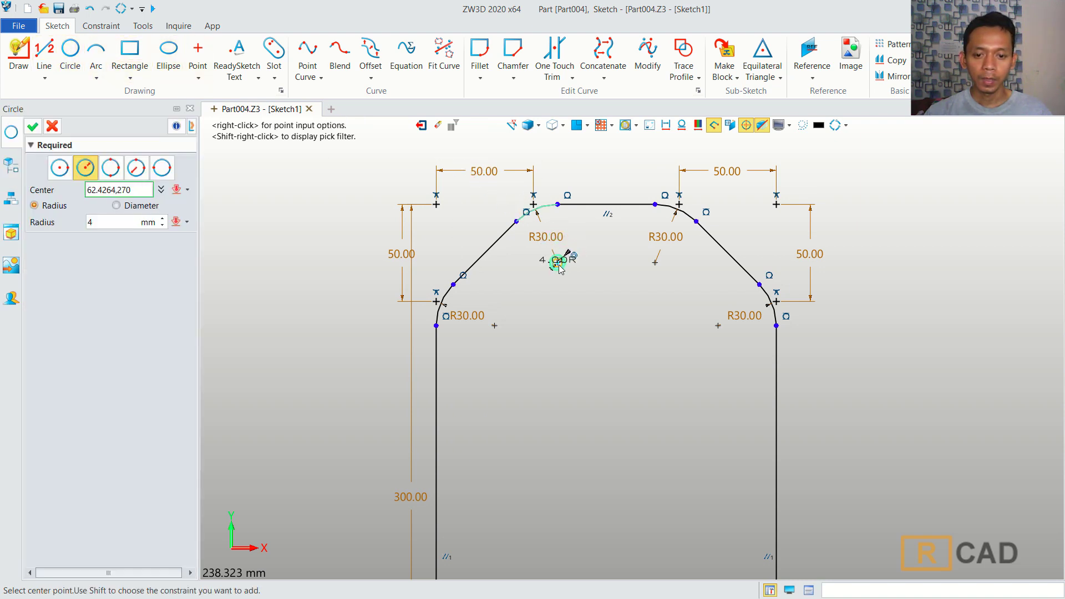
{"action": "type", "text": "15"}
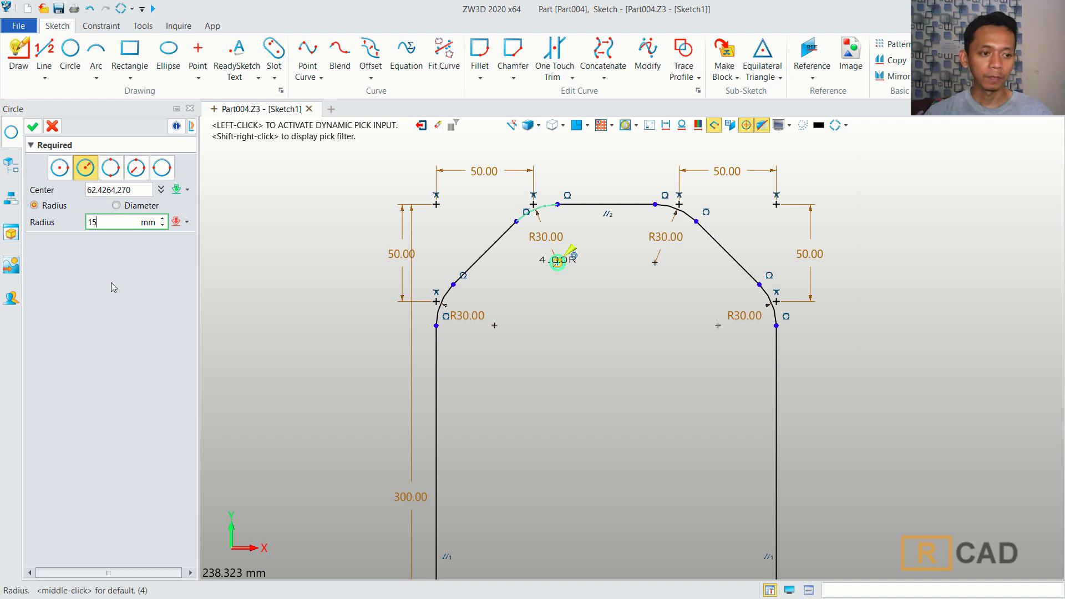
{"action": "left_click", "coordinate": [33, 127]}
{"action": "middle_click", "coordinate": [621, 333]}
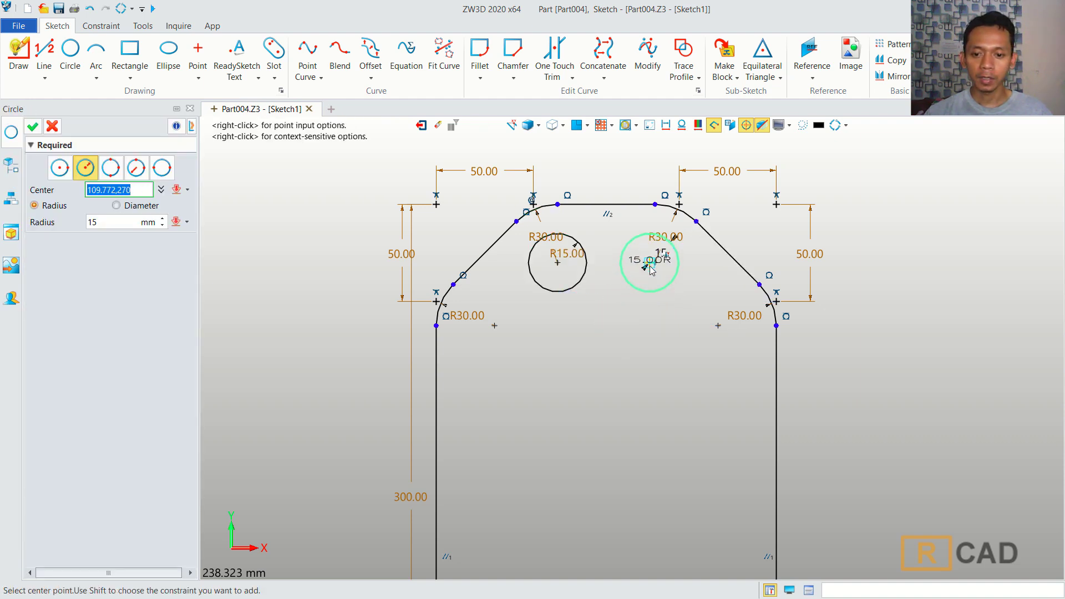
{"action": "left_click", "coordinate": [655, 262]}
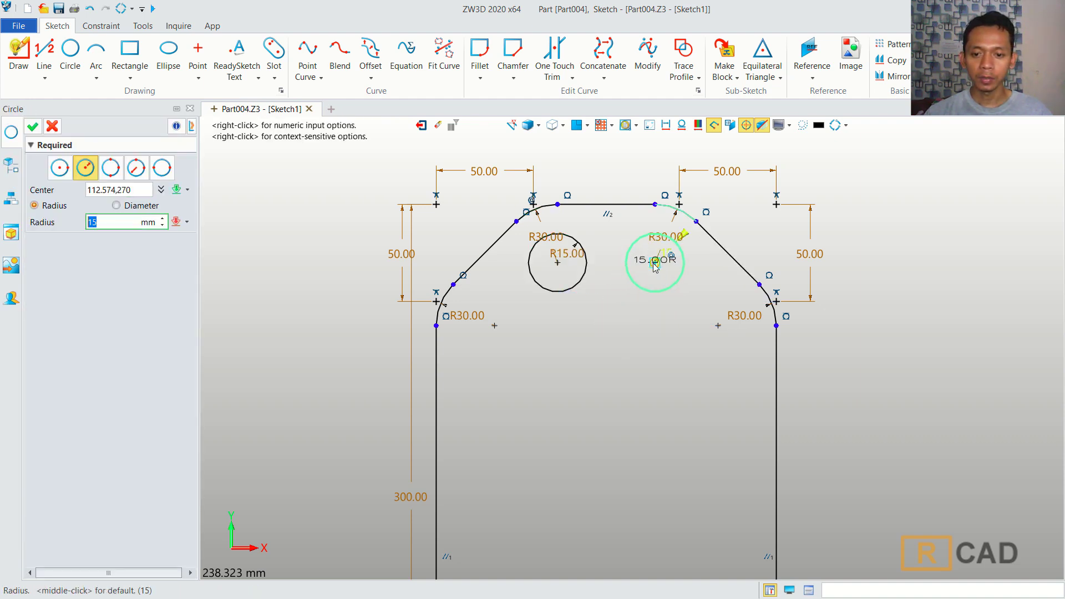
{"action": "middle_click", "coordinate": [359, 253]}
{"action": "middle_click", "coordinate": [598, 337]}
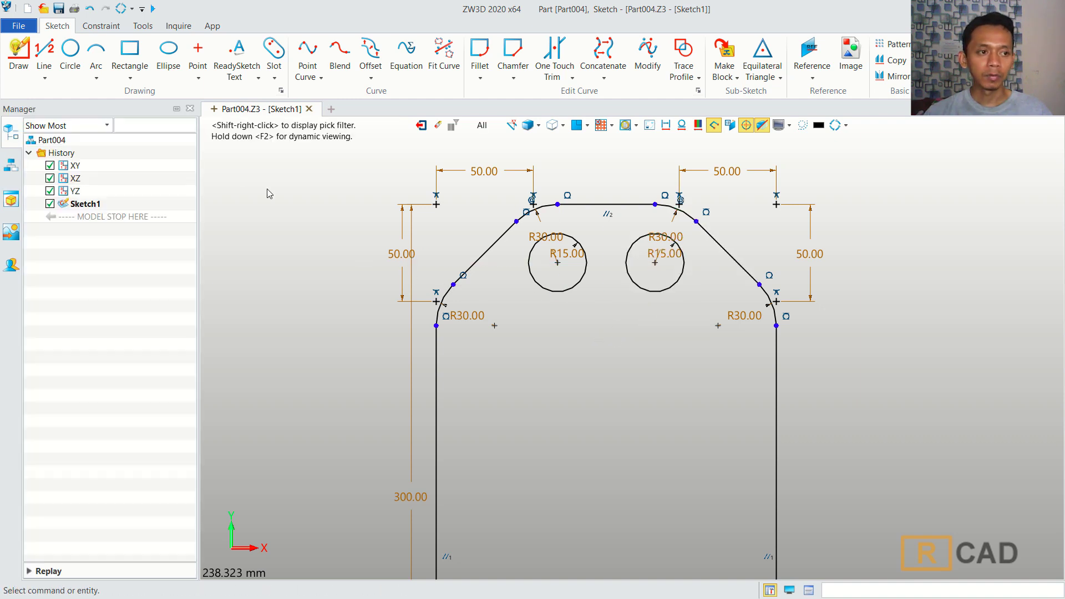
Draw a line joining the two circles' top quadrants.
{"action": "left_click", "coordinate": [44, 53]}
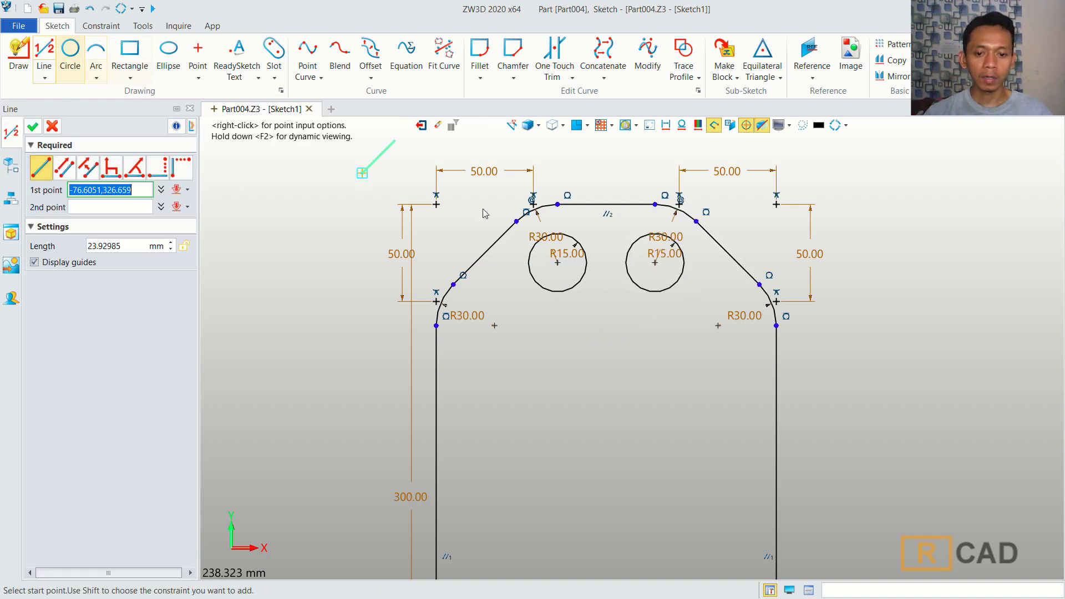
{"action": "scroll", "coordinate": [562, 238], "scroll_direction": "up", "scroll_amount": 3}
{"action": "left_click", "coordinate": [561, 236]}
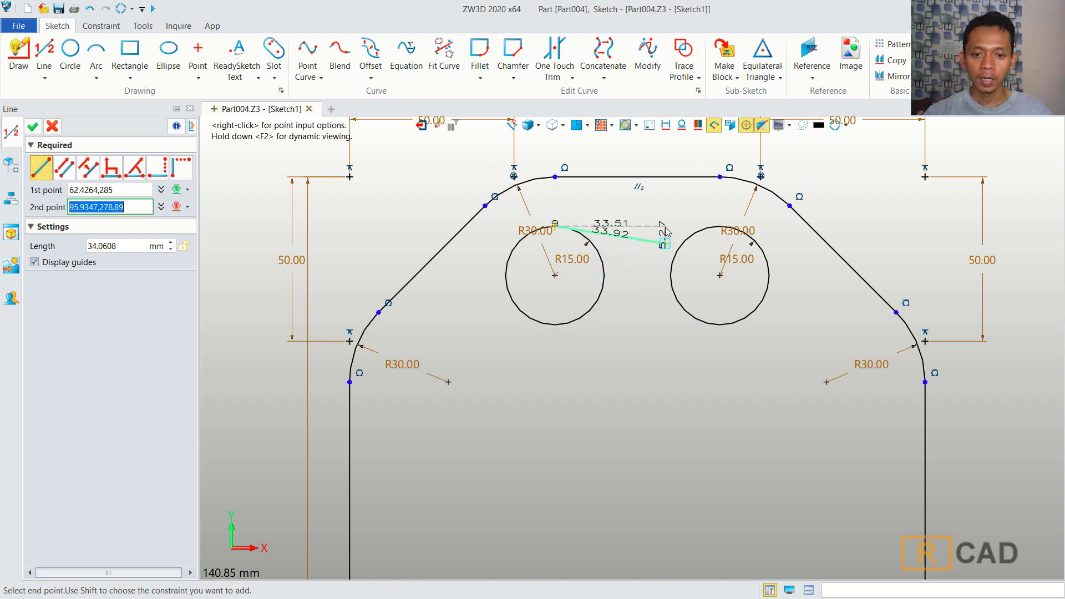
{"action": "right_click", "coordinate": [660, 217]}
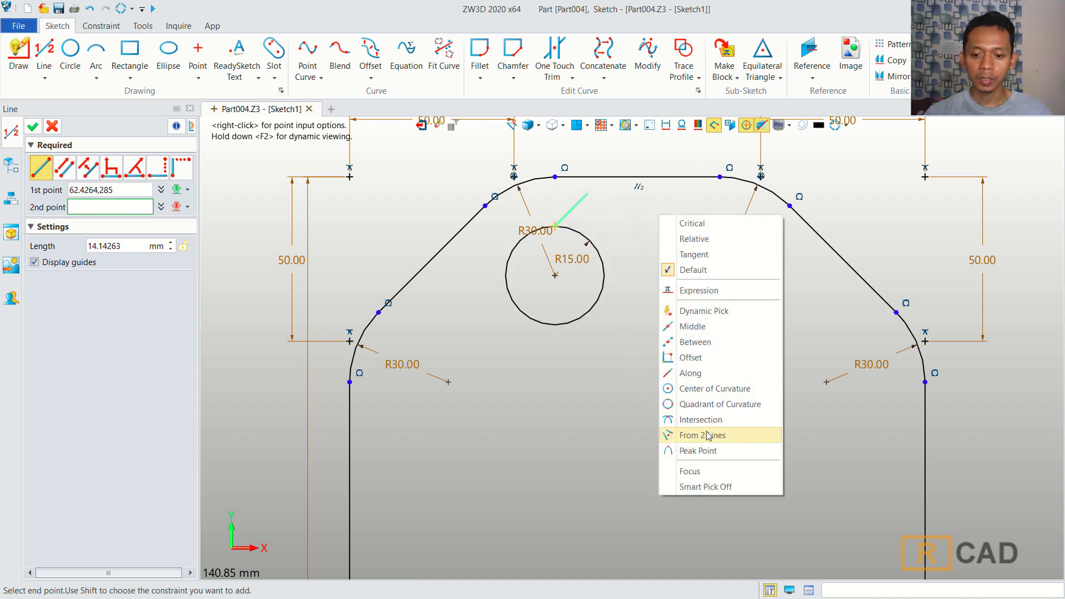
{"action": "left_click", "coordinate": [733, 410]}
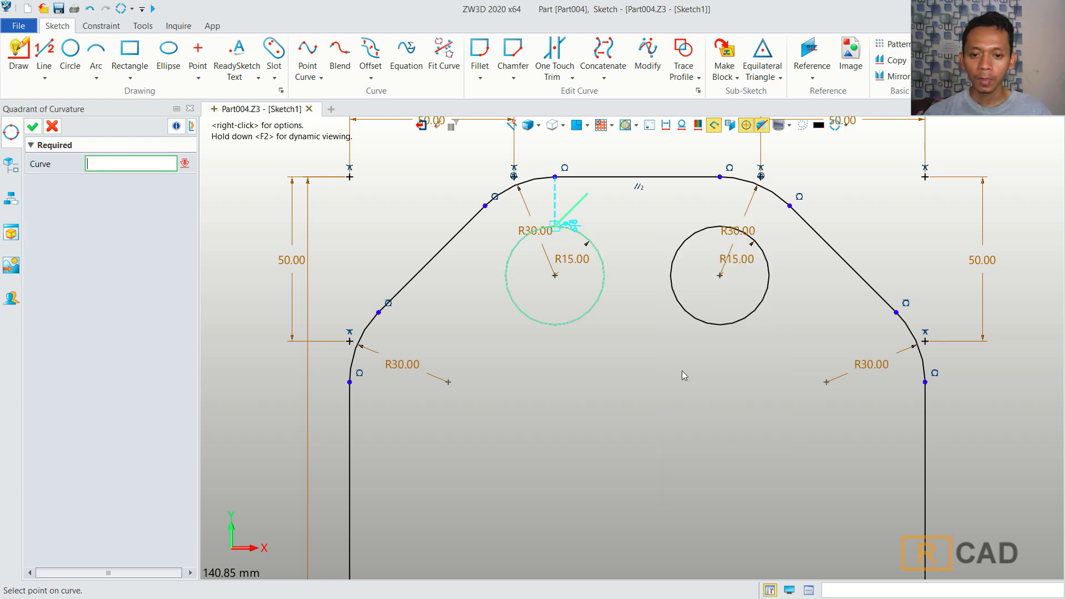
{"action": "left_click", "coordinate": [723, 232]}
{"action": "middle_click", "coordinate": [616, 369]}
Draw a line joining the two circles' bottom quadrants.
{"action": "middle_click", "coordinate": [607, 377]}
{"action": "left_click", "coordinate": [556, 325]}
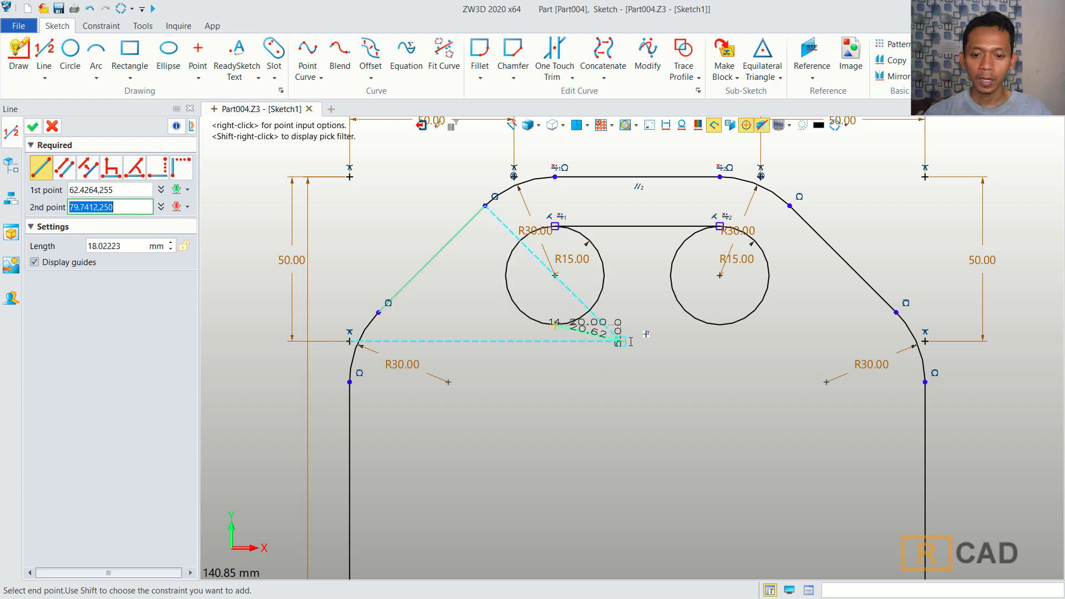
{"action": "right_click", "coordinate": [668, 341]}
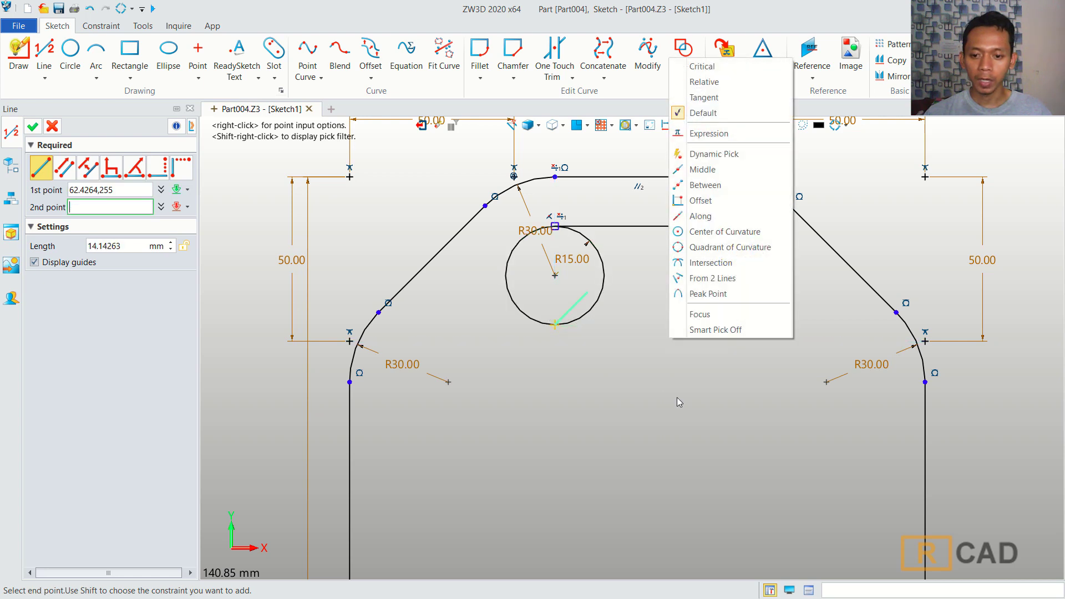
{"action": "left_click", "coordinate": [727, 255]}
{"action": "left_click", "coordinate": [720, 304]}
{"action": "middle_click", "coordinate": [608, 372]}
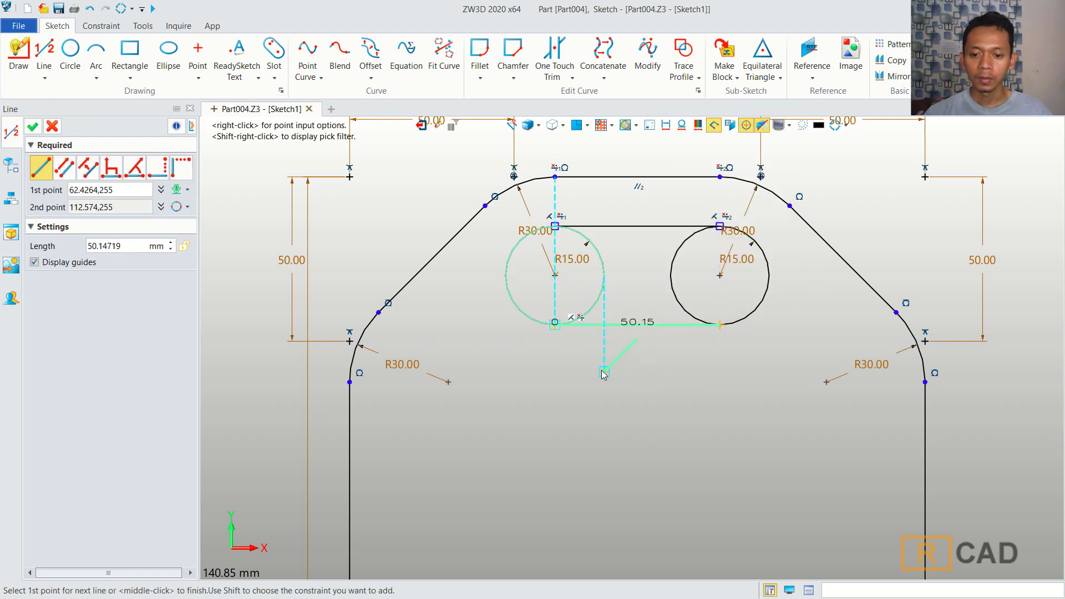
{"action": "middle_click", "coordinate": [604, 374]}
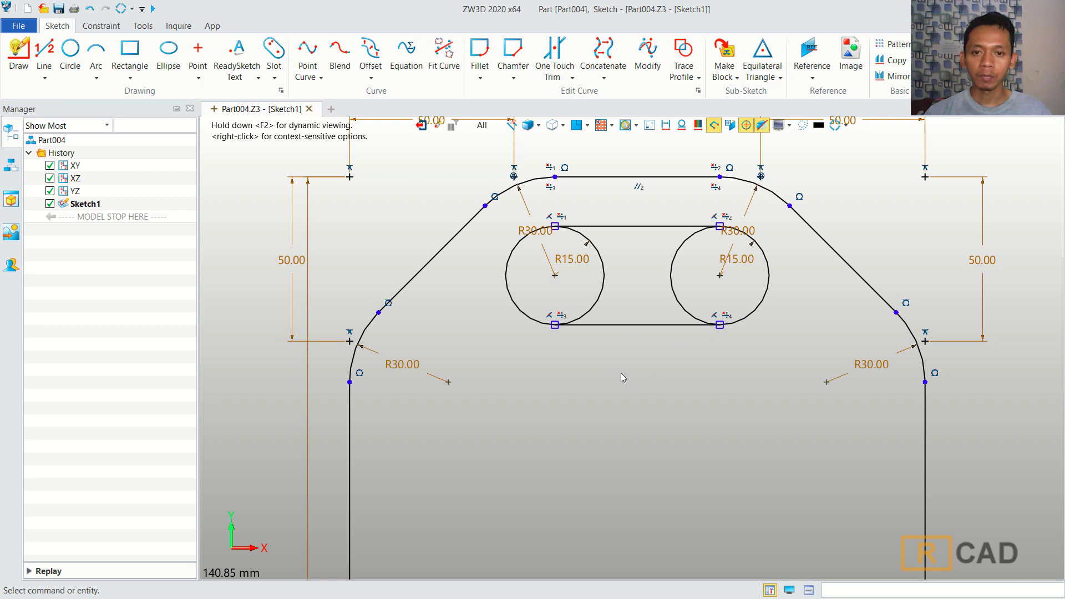
Trim away both circles' inner arcs to leave a single slot outline.
{"action": "left_click", "coordinate": [553, 50]}
{"action": "left_click", "coordinate": [606, 281]}
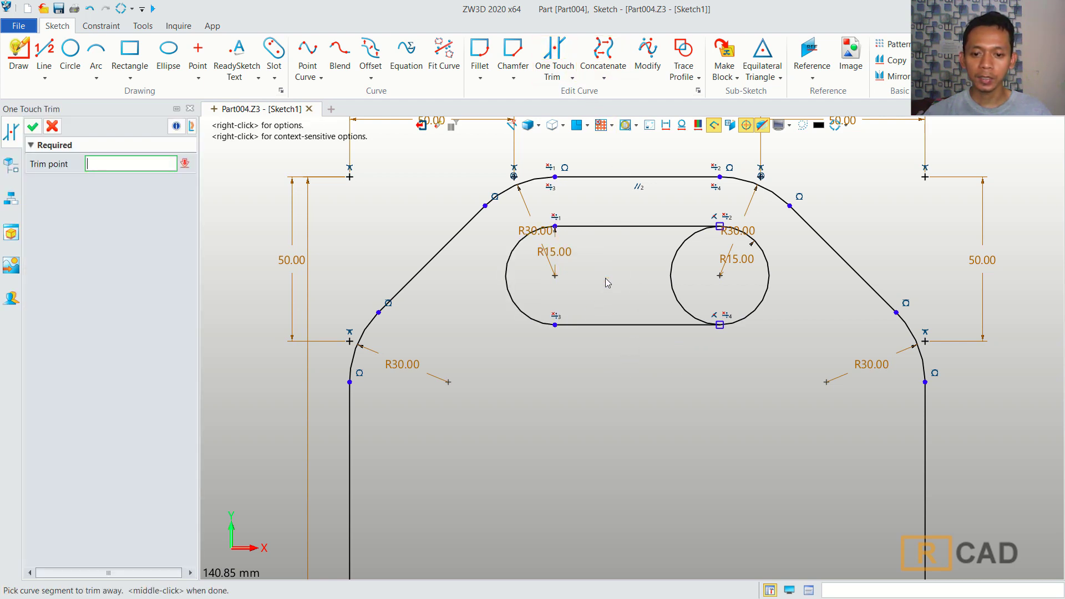
{"action": "left_click", "coordinate": [673, 286]}
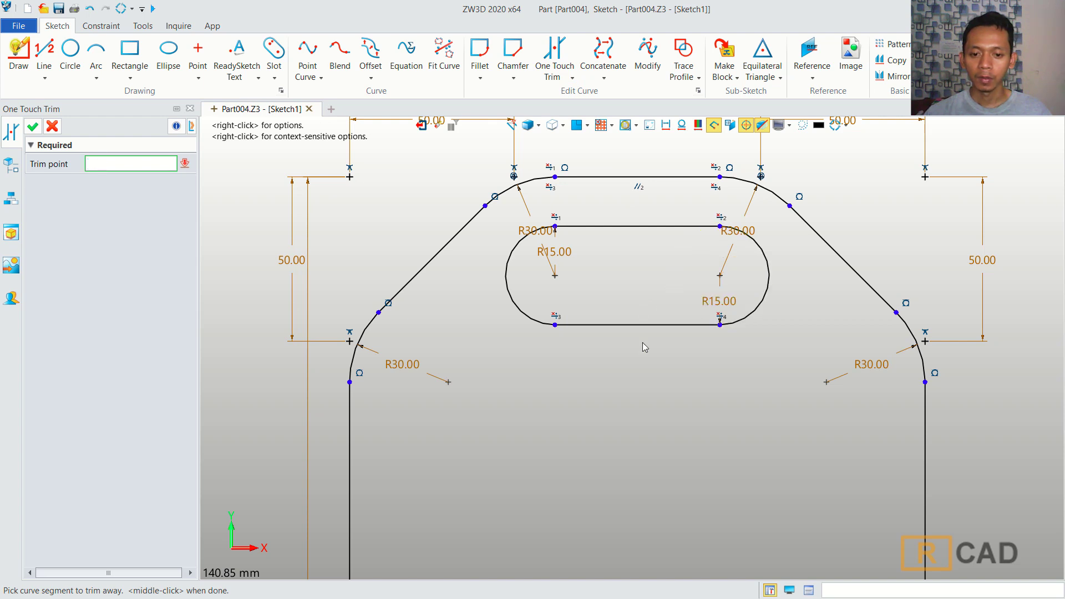
{"action": "scroll", "coordinate": [644, 347], "scroll_direction": "down", "scroll_amount": 8}
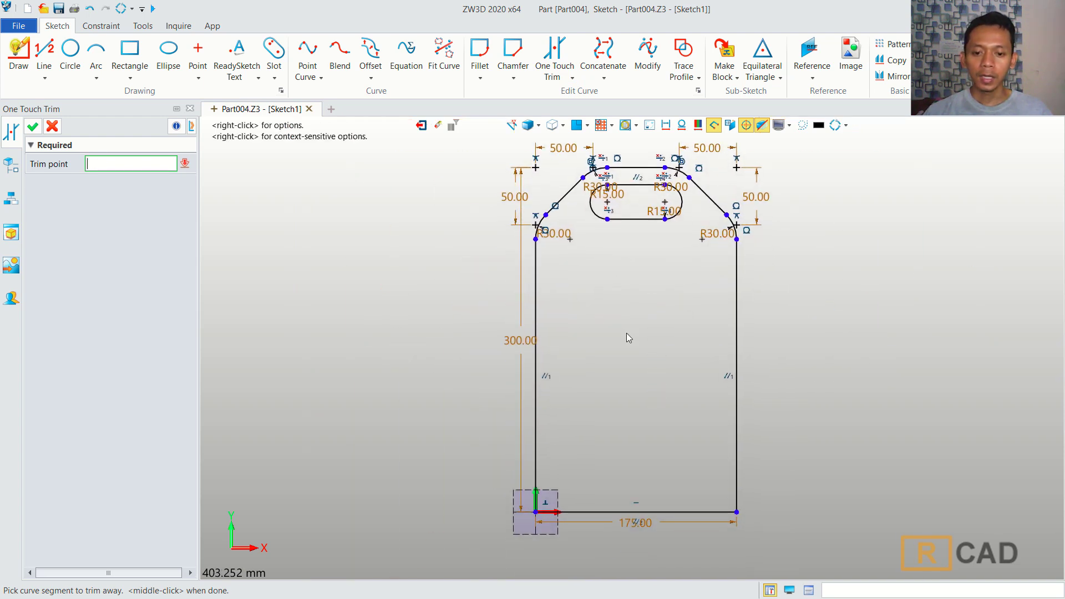
{"action": "middle_click", "coordinate": [434, 301]}
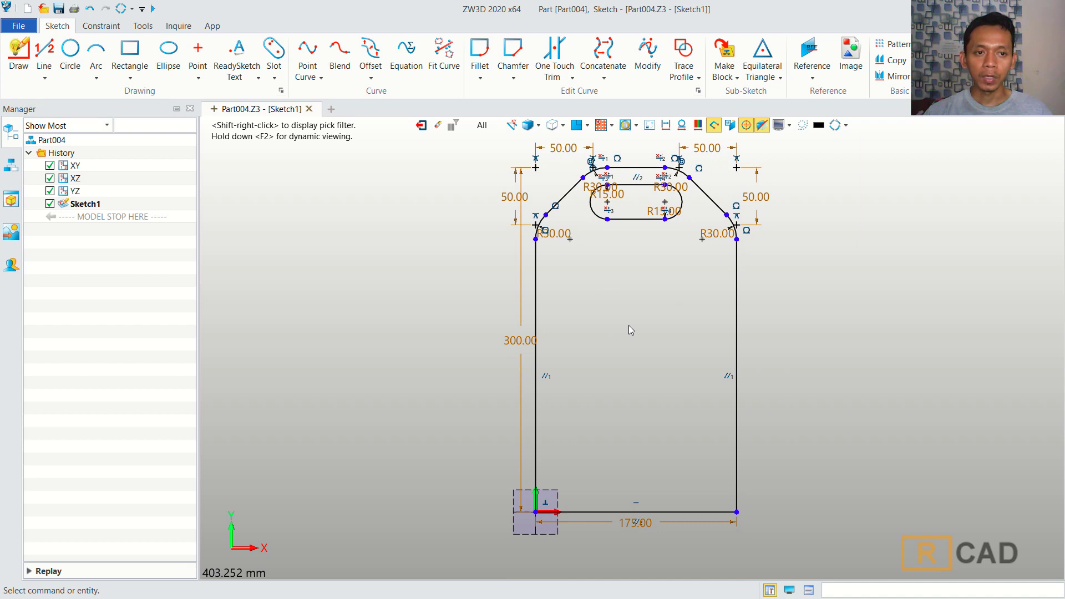
Offset the left, right and bottom edges 15 mm inward.
{"action": "left_click", "coordinate": [371, 56]}
{"action": "left_click", "coordinate": [536, 367]}
{"action": "left_click", "coordinate": [736, 366]}
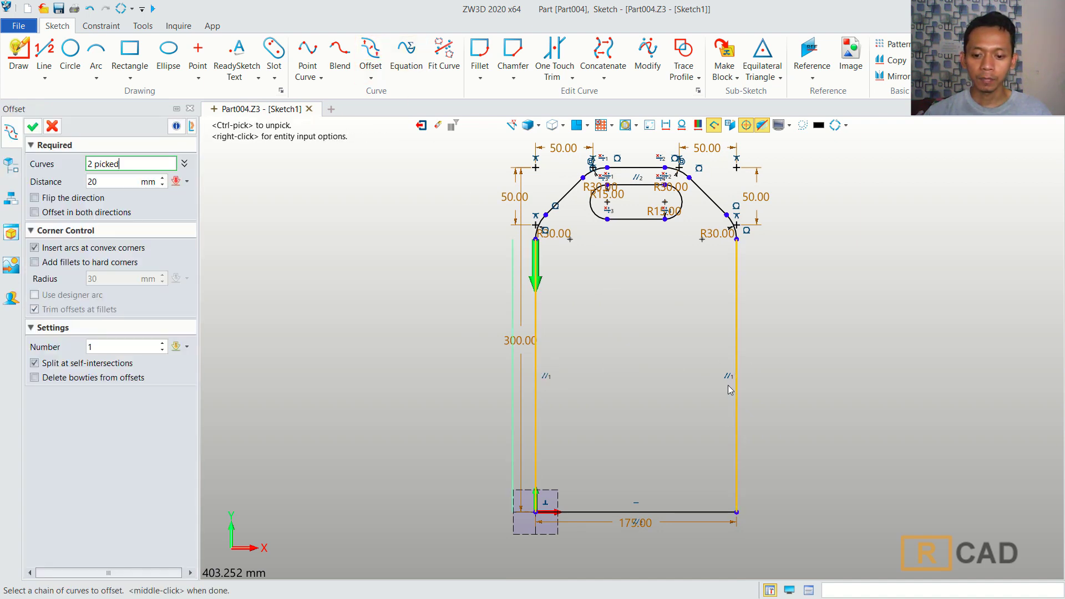
{"action": "left_click", "coordinate": [687, 512]}
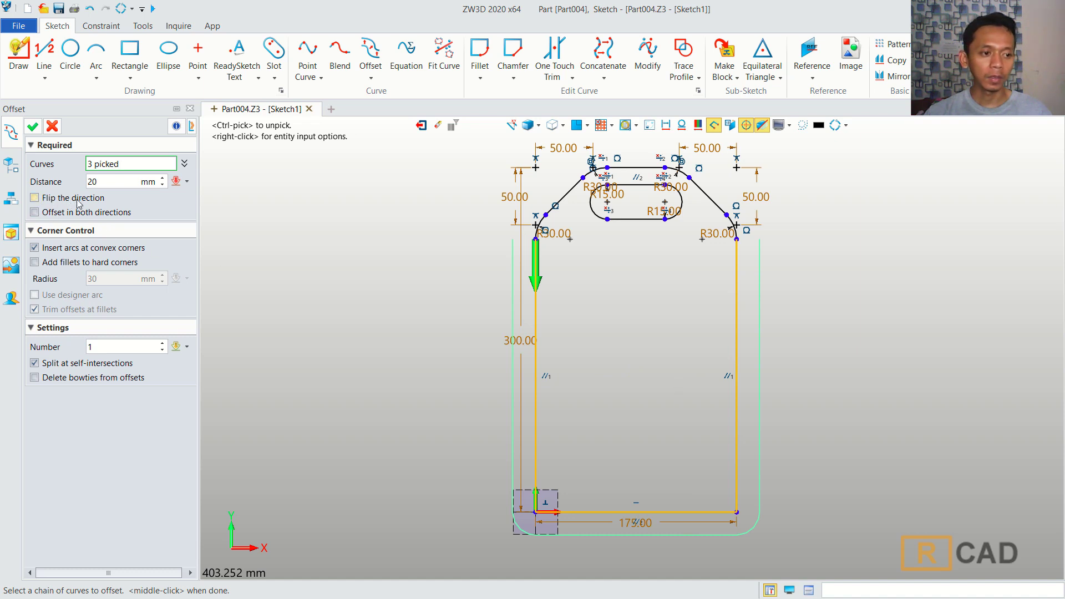
{"action": "left_click", "coordinate": [35, 198]}
{"action": "left_click_drag", "start_coordinate": [97, 180], "coordinate": [91, 183]}
{"action": "type", "text": "15"}
{"action": "left_click", "coordinate": [33, 127]}
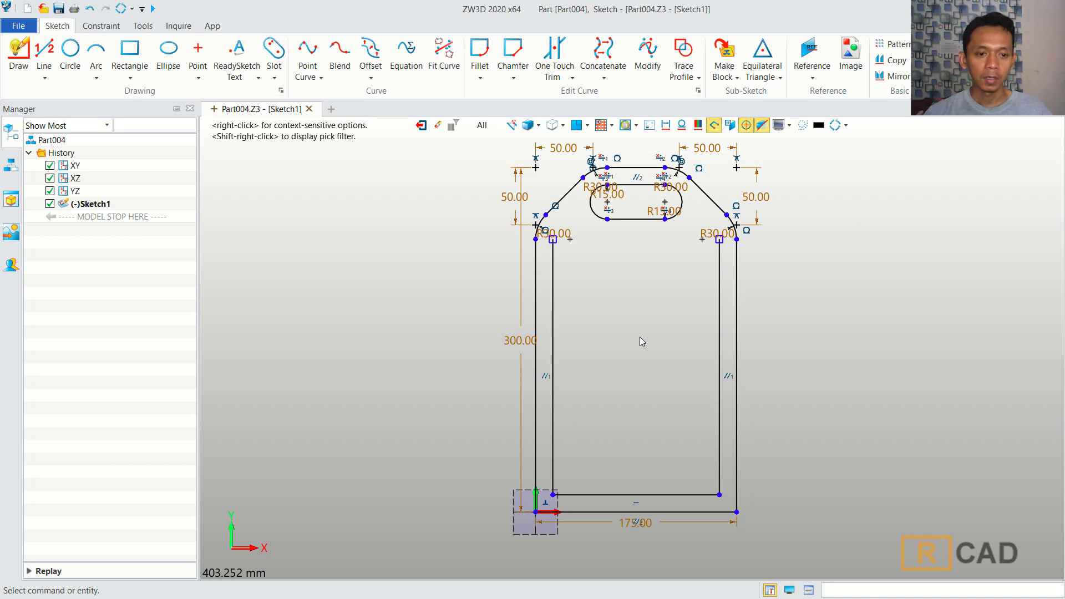
Delete the inner bottom offset line.
{"action": "left_click", "coordinate": [640, 498]}
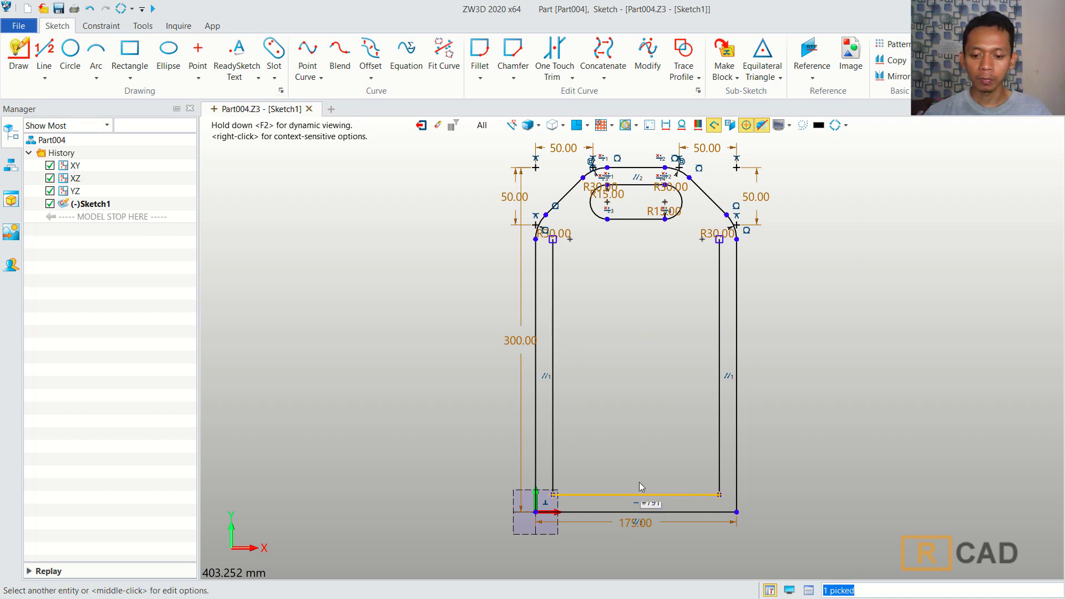
{"action": "scroll", "coordinate": [642, 449], "scroll_direction": "up", "scroll_amount": 1}
{"action": "key", "text": "Delete"}
{"action": "scroll", "coordinate": [555, 455], "scroll_direction": "up", "scroll_amount": 3}
Extend the inner left and right lines down to the bottom edge.
{"action": "left_click", "coordinate": [531, 452]}
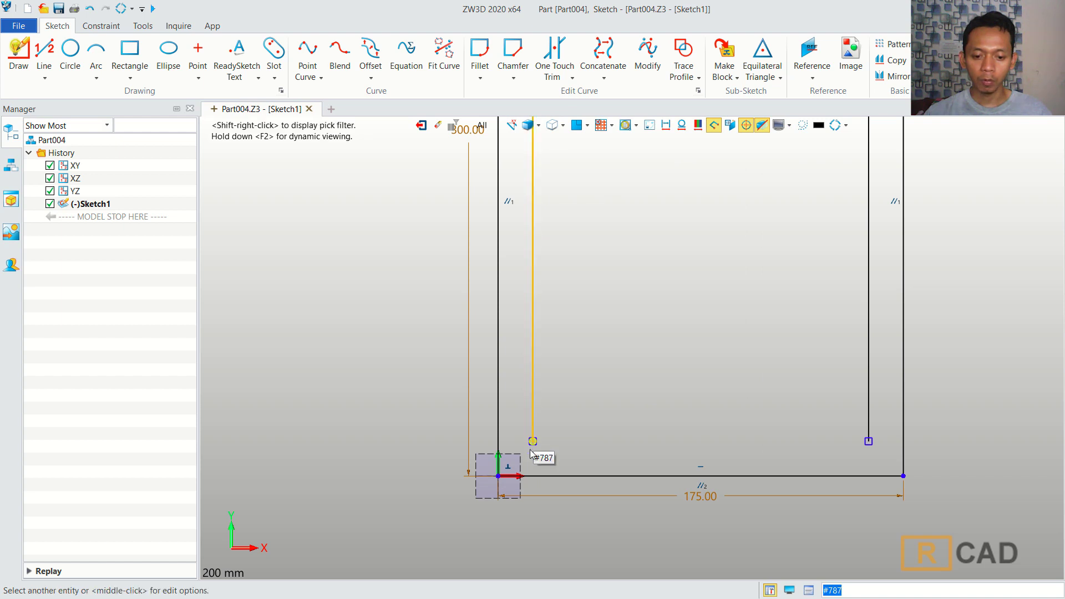
{"action": "left_click_drag", "start_coordinate": [531, 445], "coordinate": [531, 473]}
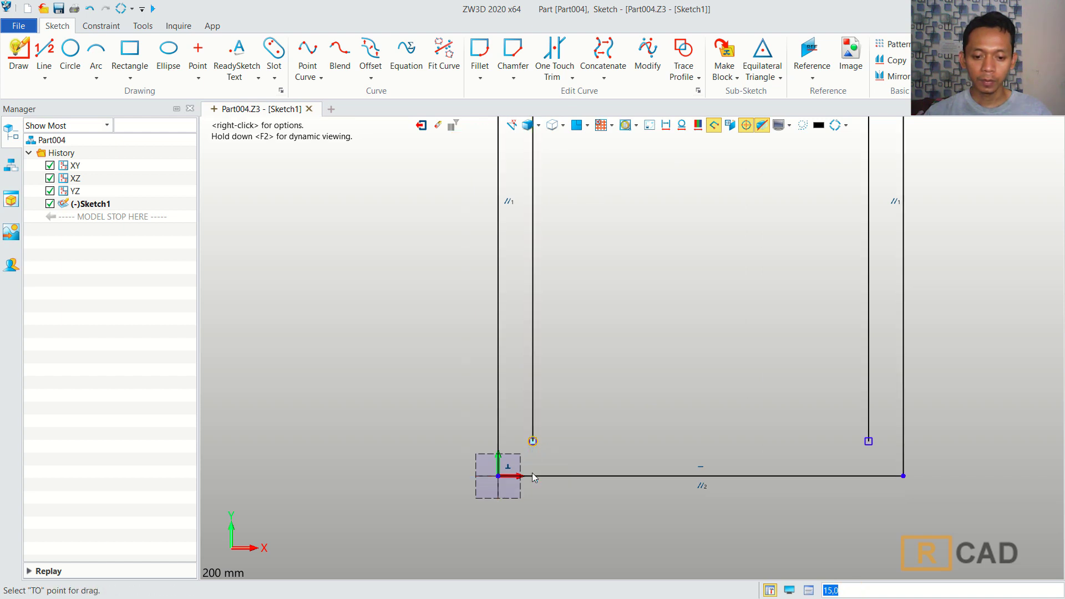
{"action": "left_click", "coordinate": [870, 441]}
{"action": "left_click_drag", "start_coordinate": [871, 444], "coordinate": [867, 475]}
{"action": "middle_click", "coordinate": [866, 476]}
{"action": "scroll", "coordinate": [782, 462], "scroll_direction": "down", "scroll_amount": 5}
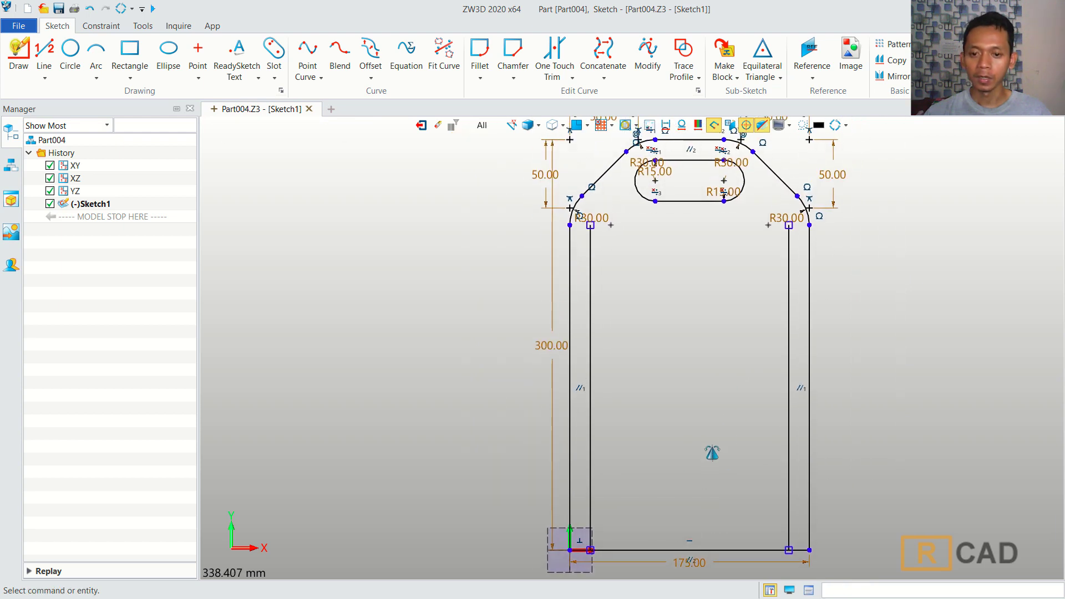
Draw a 145 mm line joining the inner side lines' top ends.
{"action": "left_click", "coordinate": [44, 53]}
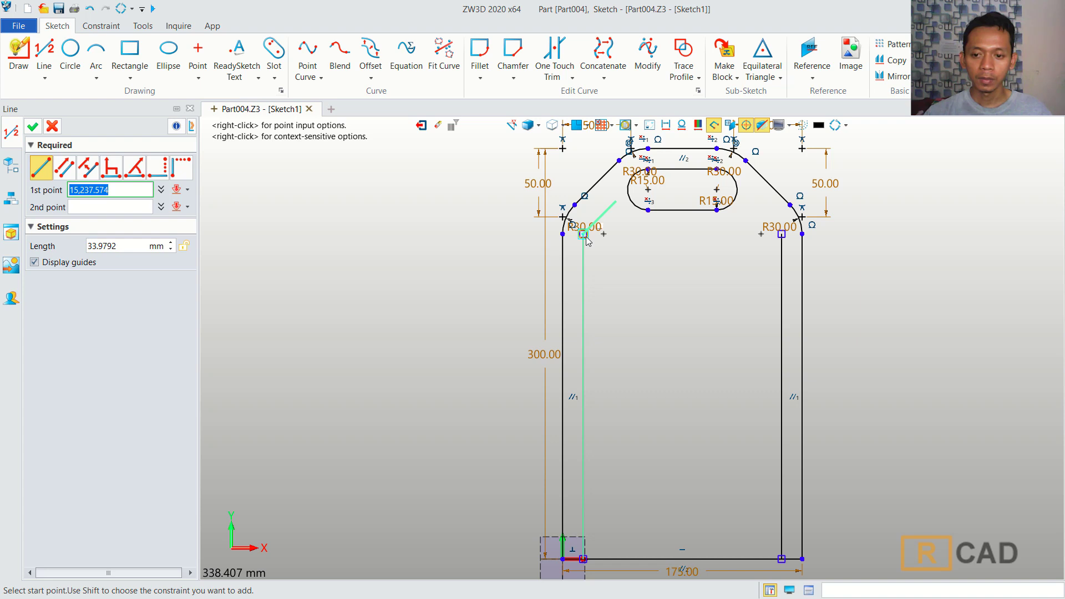
{"action": "left_click", "coordinate": [583, 234]}
{"action": "left_click", "coordinate": [782, 235]}
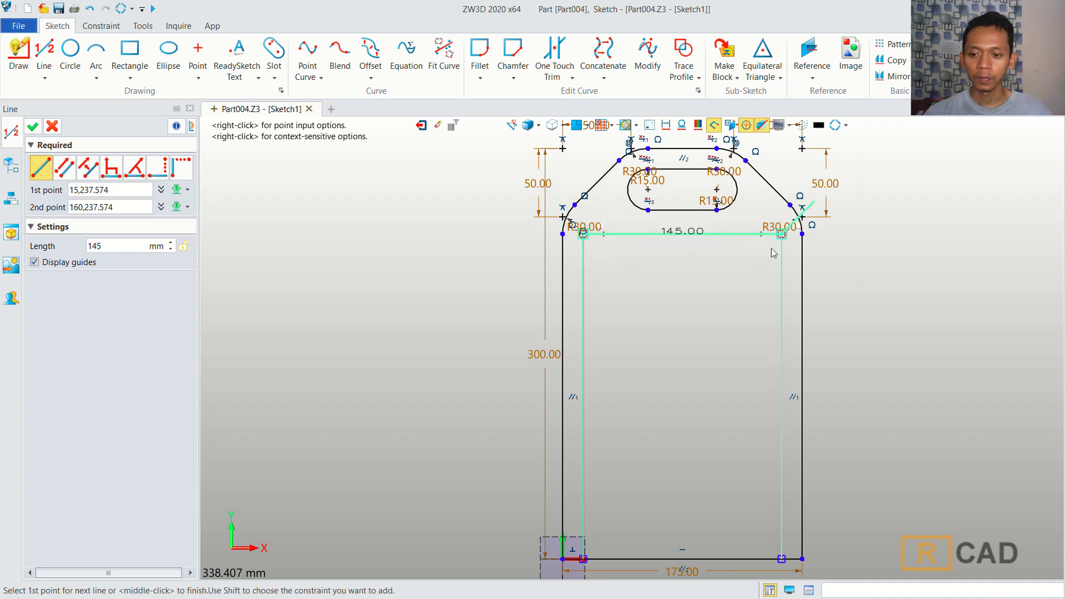
{"action": "middle_click", "coordinate": [625, 395]}
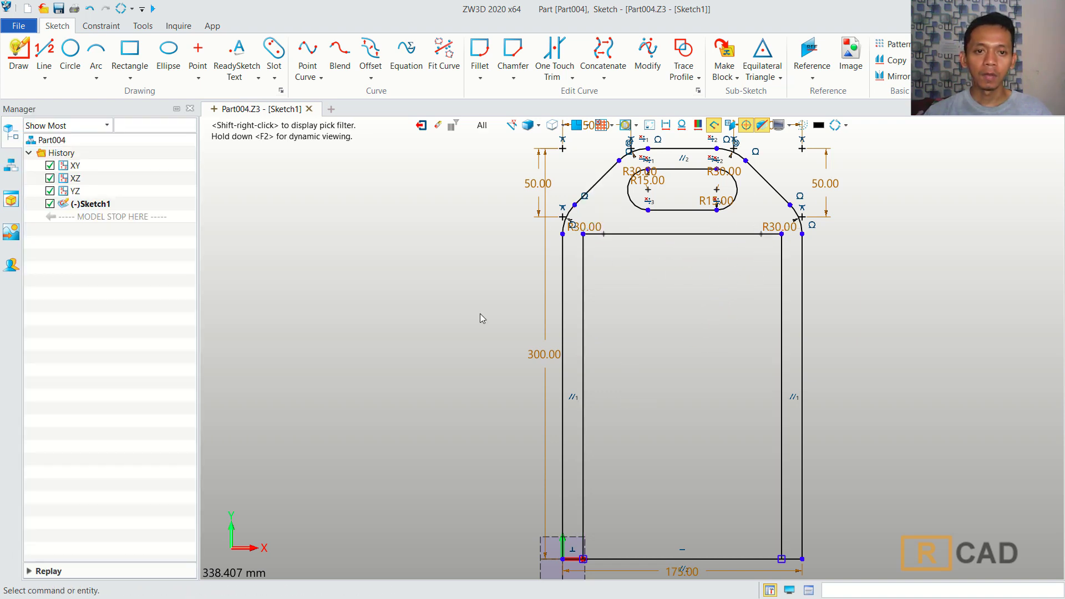
Fillet both inner top corners with a 15 mm radius.
{"action": "left_click", "coordinate": [480, 52]}
{"action": "left_click", "coordinate": [582, 265]}
{"action": "left_click", "coordinate": [613, 235]}
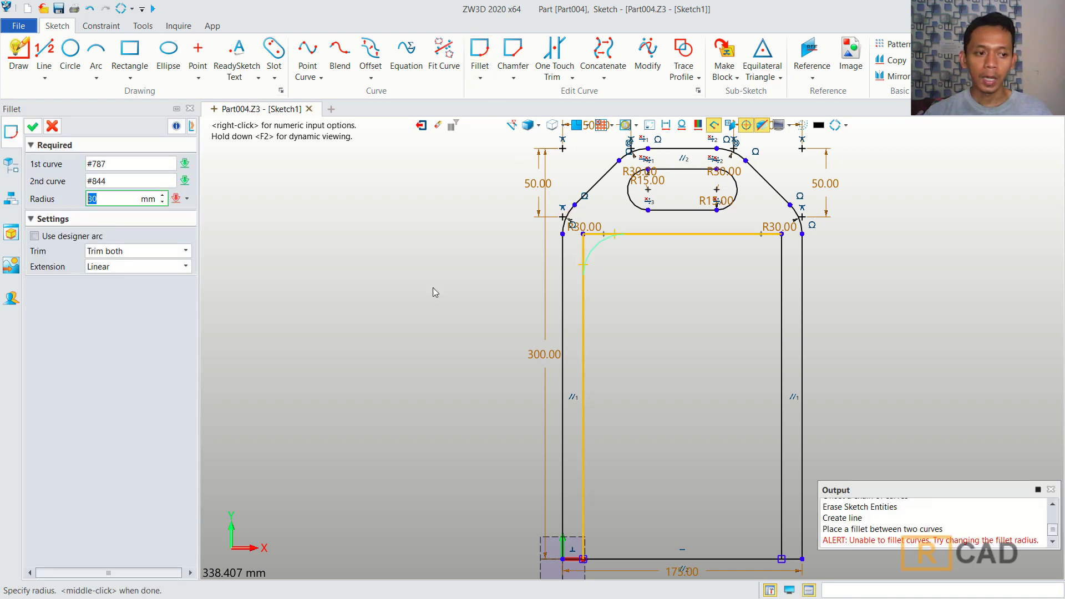
{"action": "type", "text": "15"}
{"action": "middle_click", "coordinate": [650, 321]}
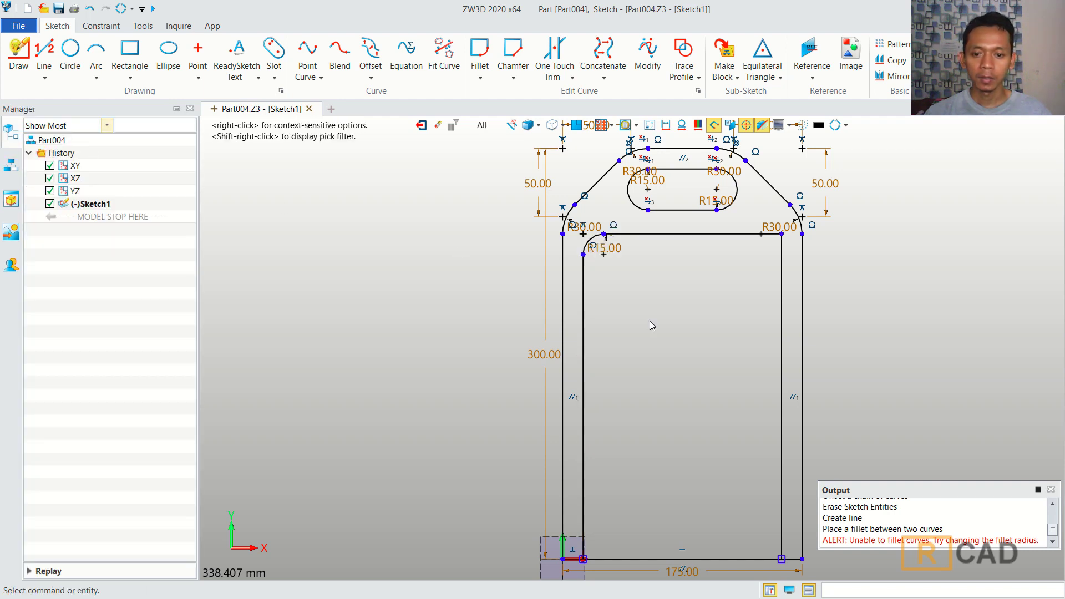
{"action": "middle_click", "coordinate": [717, 277]}
{"action": "left_click", "coordinate": [751, 234]}
{"action": "left_click", "coordinate": [782, 262]}
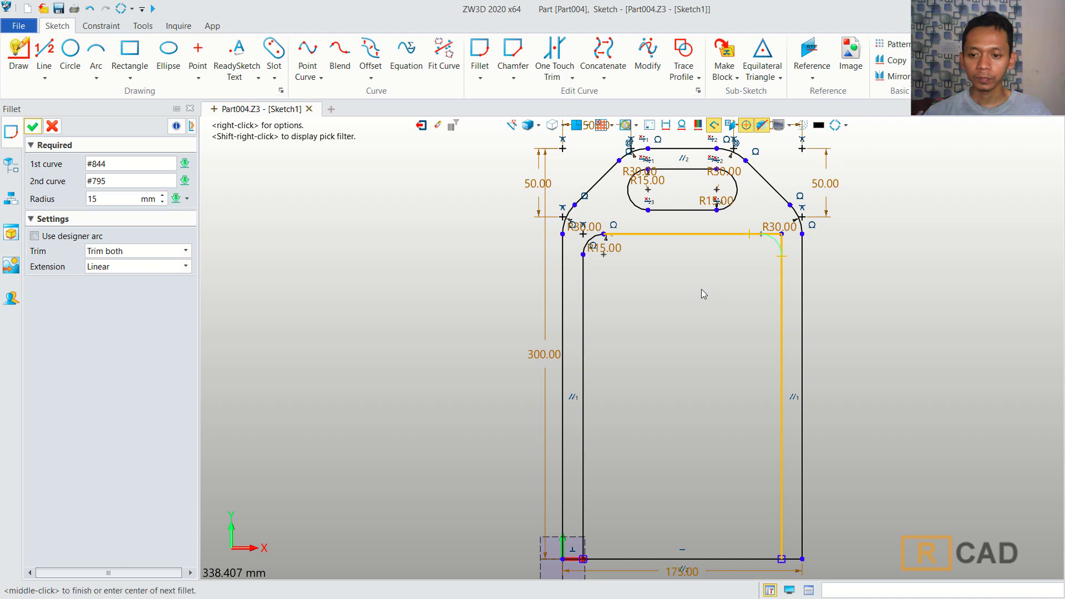
{"action": "middle_click", "coordinate": [698, 293]}
Exit Sketch1 and return to 3D part modelling.
{"action": "scroll", "coordinate": [715, 334], "scroll_direction": "down", "scroll_amount": 2}
{"action": "middle_click_drag", "start_coordinate": [613, 225], "coordinate": [565, 237]}
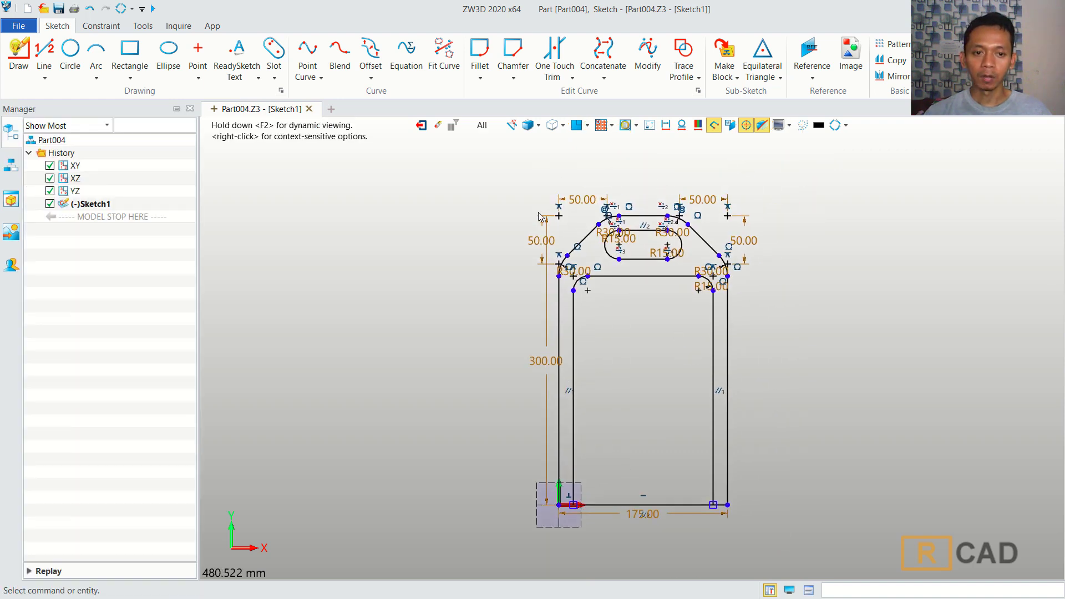
{"action": "left_click", "coordinate": [422, 126]}
{"action": "mouse_move", "coordinate": [839, 294]}
{"action": "middle_mouse_down"}
{"action": "mouse_move", "coordinate": [704, 314]}
{"action": "mouse_move", "coordinate": [637, 343]}
{"action": "middle_mouse_up"}
{"action": "scroll", "coordinate": [705, 314], "scroll_direction": "down", "scroll_amount": 2}
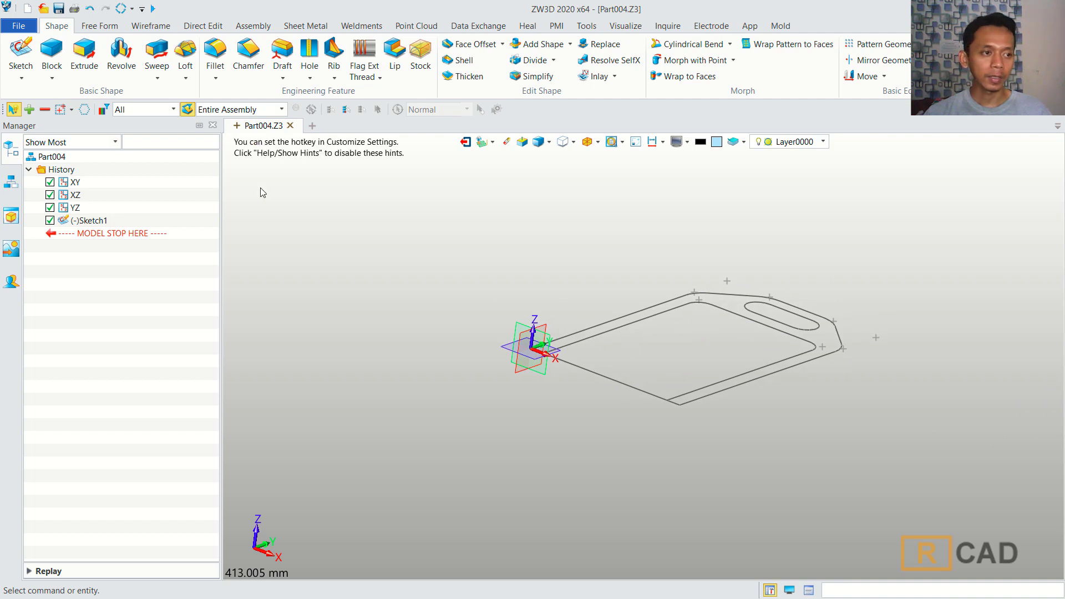
Create datum Plane1 on the inner left line at 0 offset.
{"action": "left_click", "coordinate": [21, 54]}
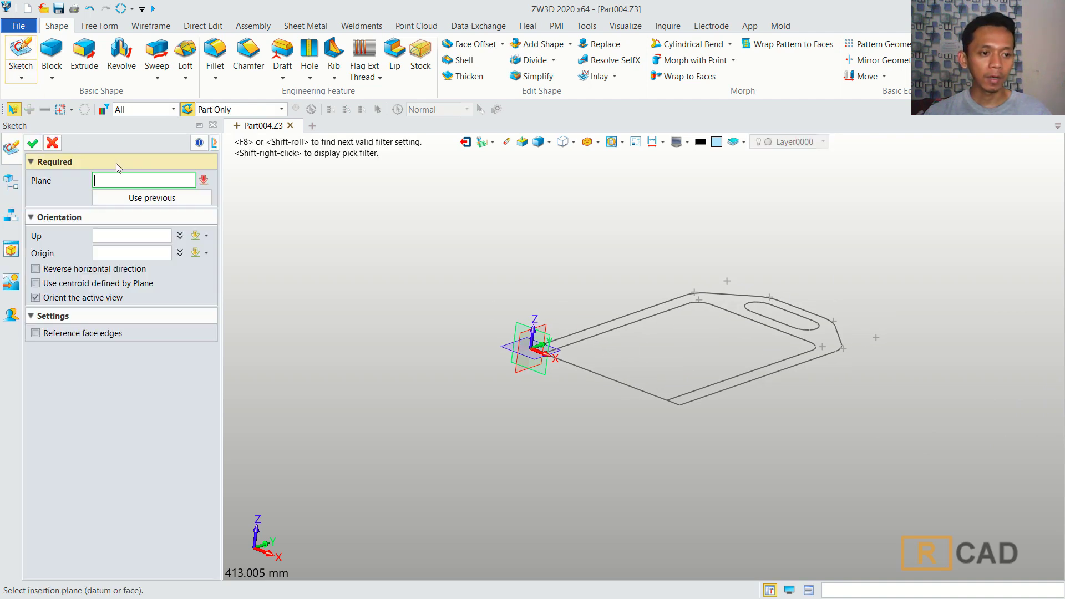
{"action": "left_click", "coordinate": [205, 180]}
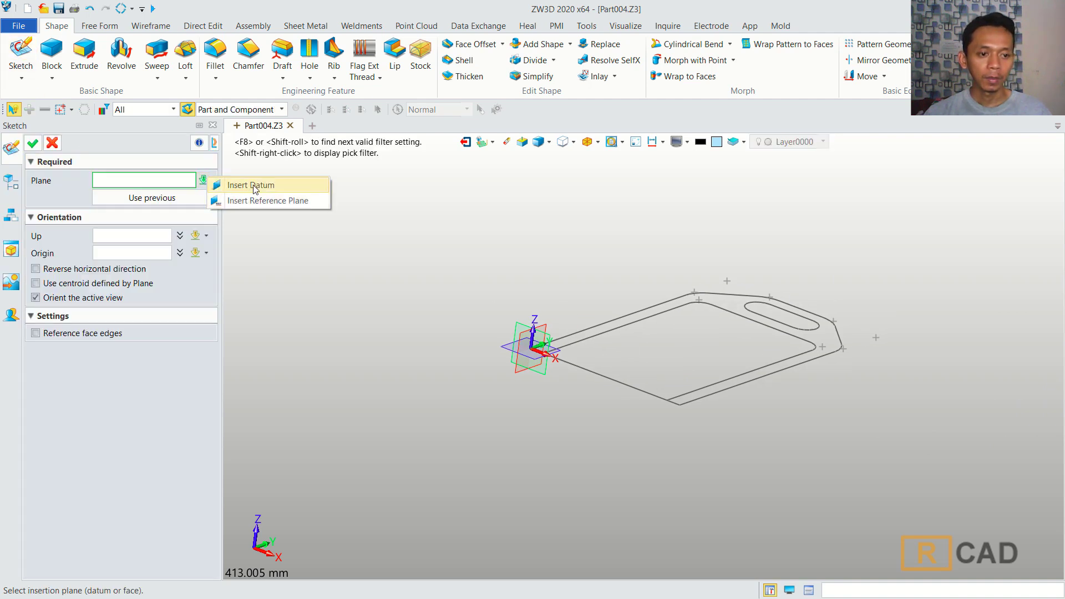
{"action": "left_click", "coordinate": [255, 185]}
{"action": "scroll", "coordinate": [481, 378], "scroll_direction": "up", "scroll_amount": 3}
{"action": "left_click", "coordinate": [590, 335]}
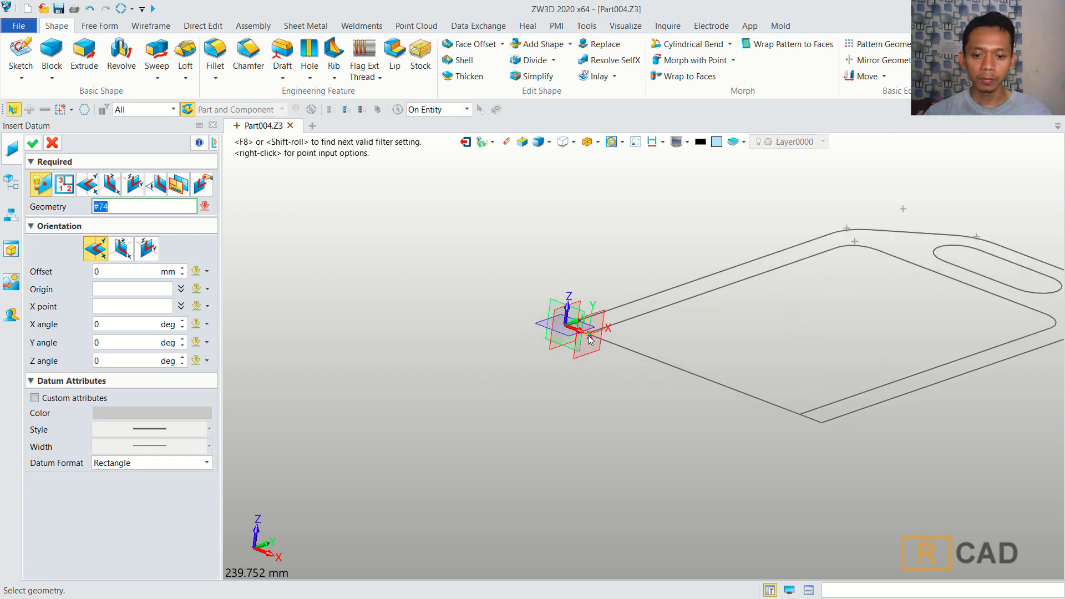
{"action": "left_click", "coordinate": [590, 338]}
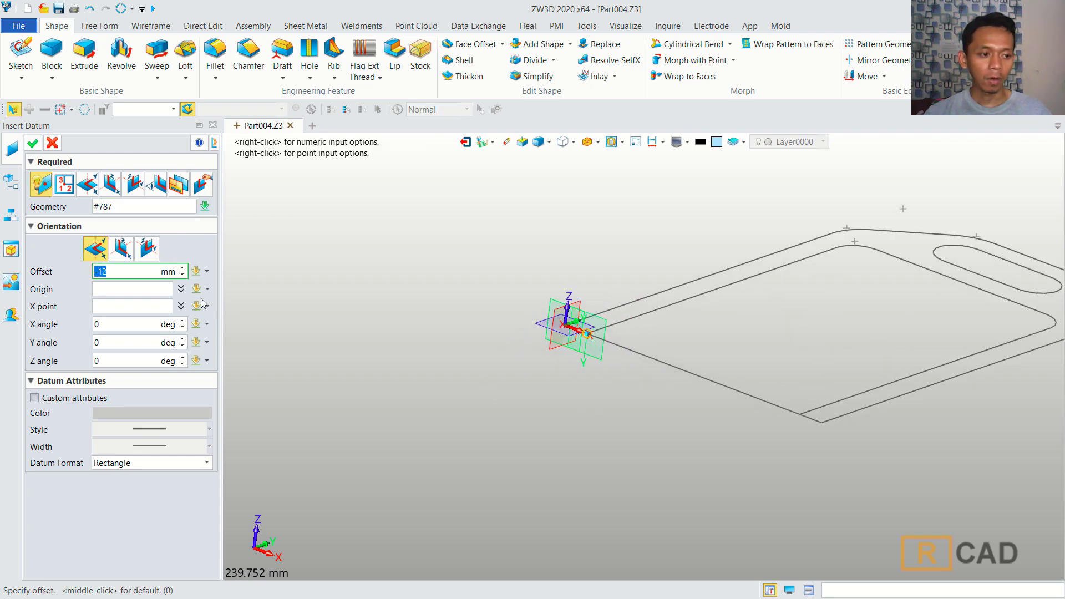
{"action": "type", "text": "0"}
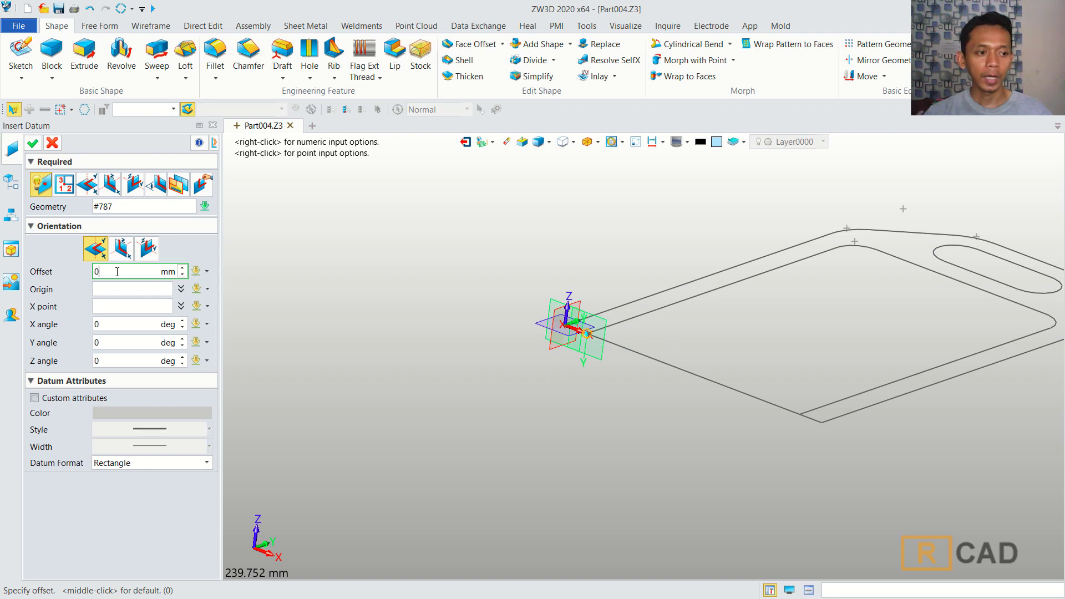
{"action": "middle_click", "coordinate": [671, 373]}
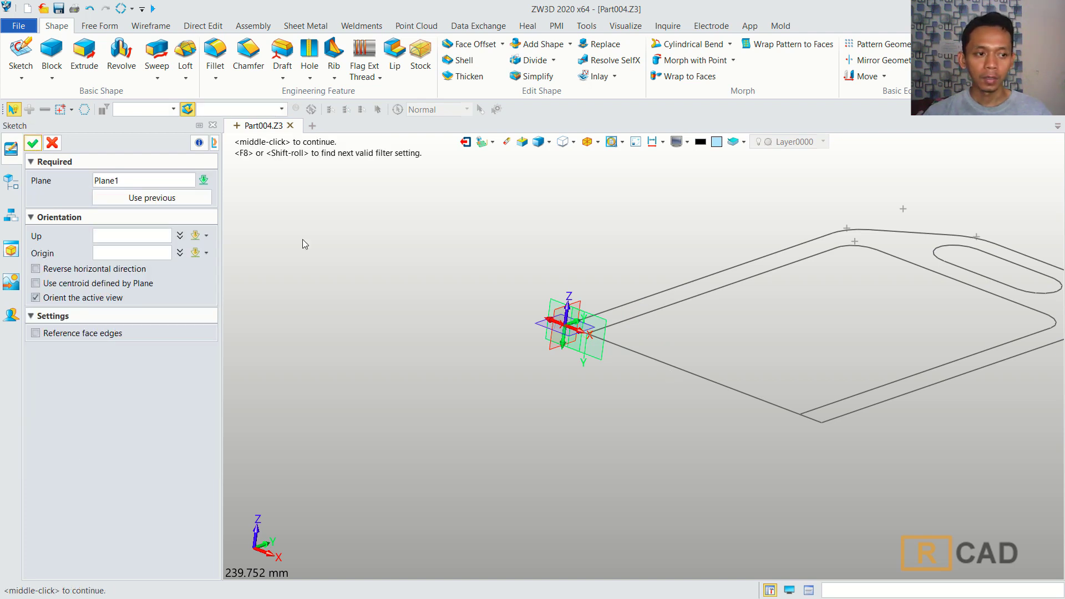
Sketch an R2 circle centred at -15,0 on Plane1 and exit the sketch.
{"action": "left_click", "coordinate": [33, 143]}
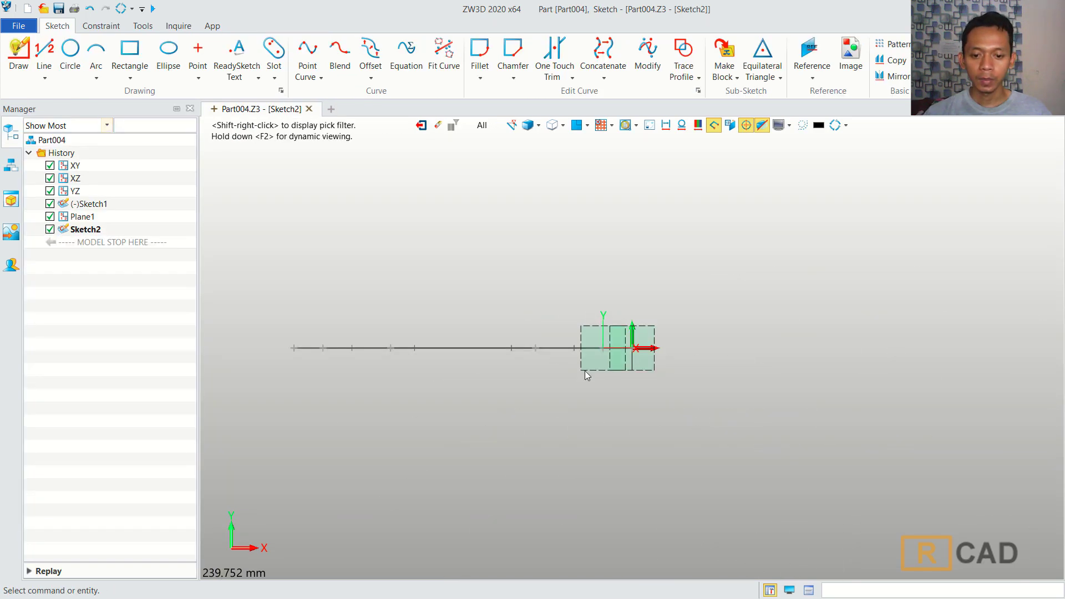
{"action": "left_click", "coordinate": [71, 49]}
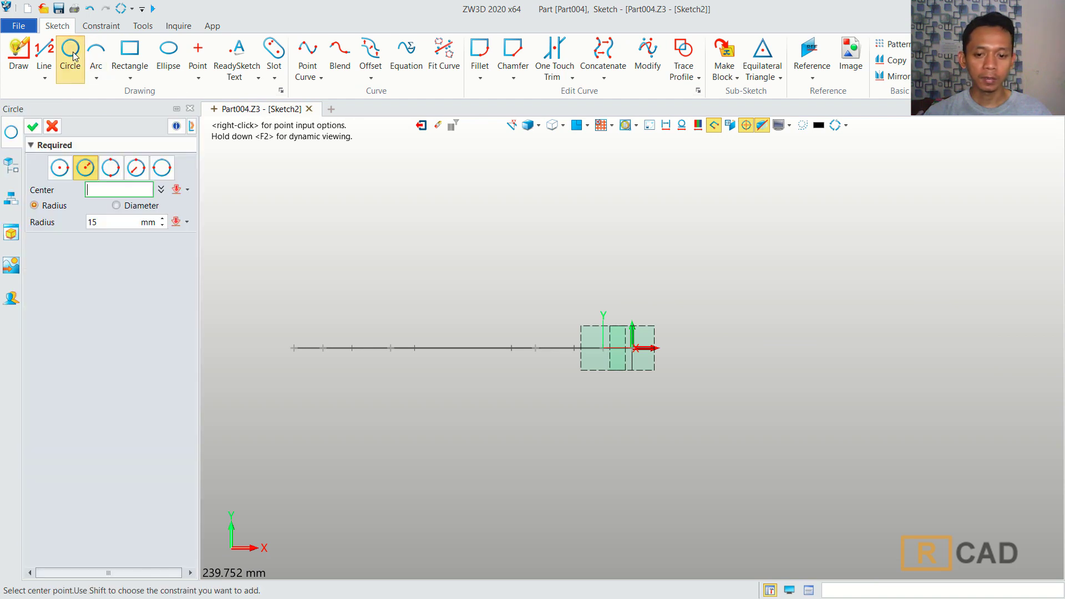
{"action": "scroll", "coordinate": [608, 310], "scroll_direction": "up", "scroll_amount": 2}
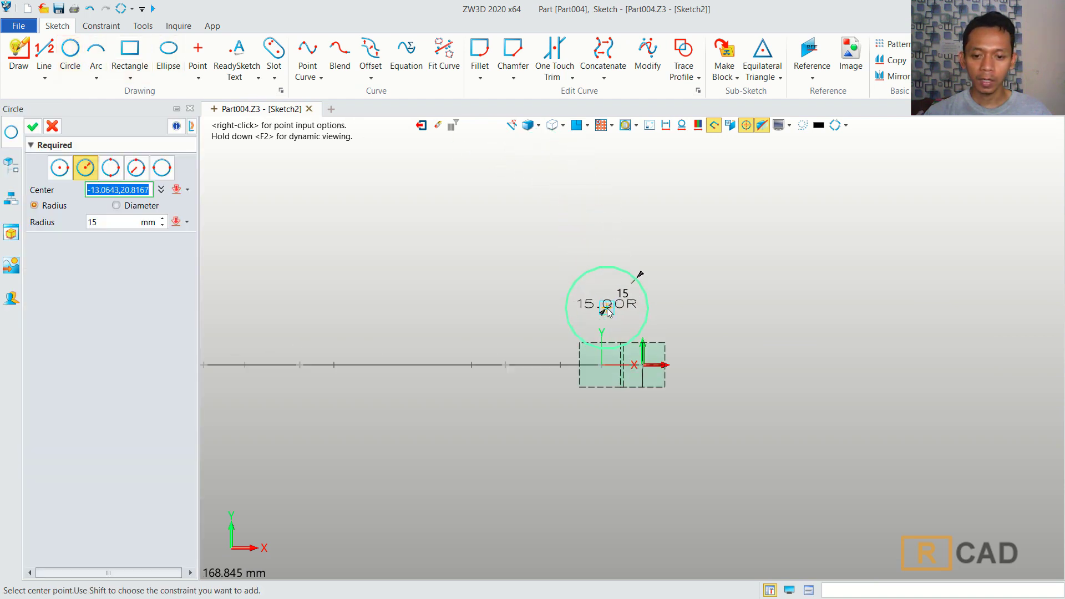
{"action": "left_click", "coordinate": [604, 369]}
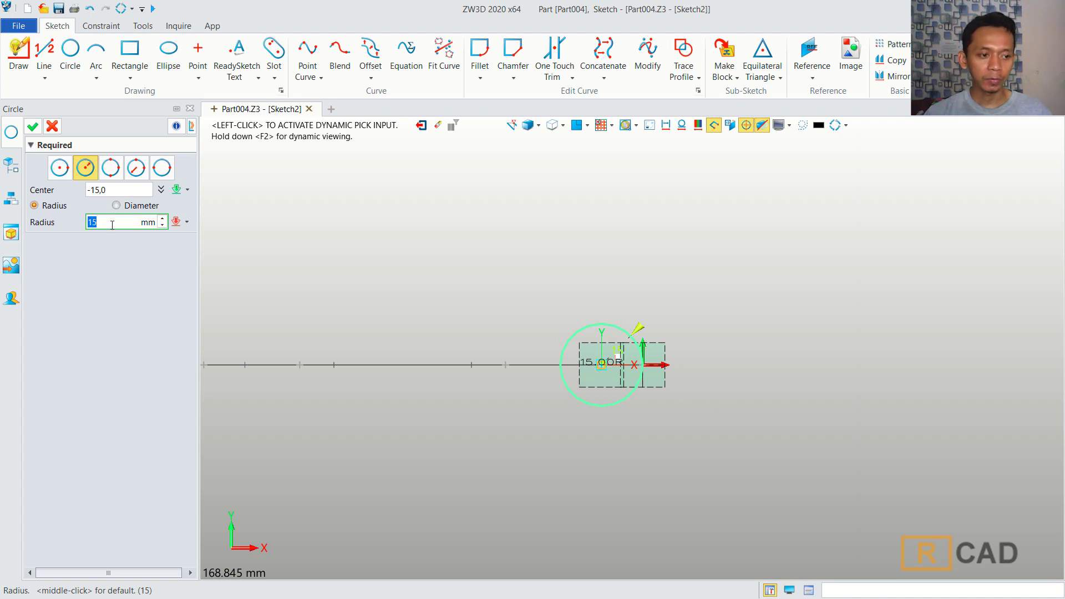
{"action": "left_click", "coordinate": [34, 127]}
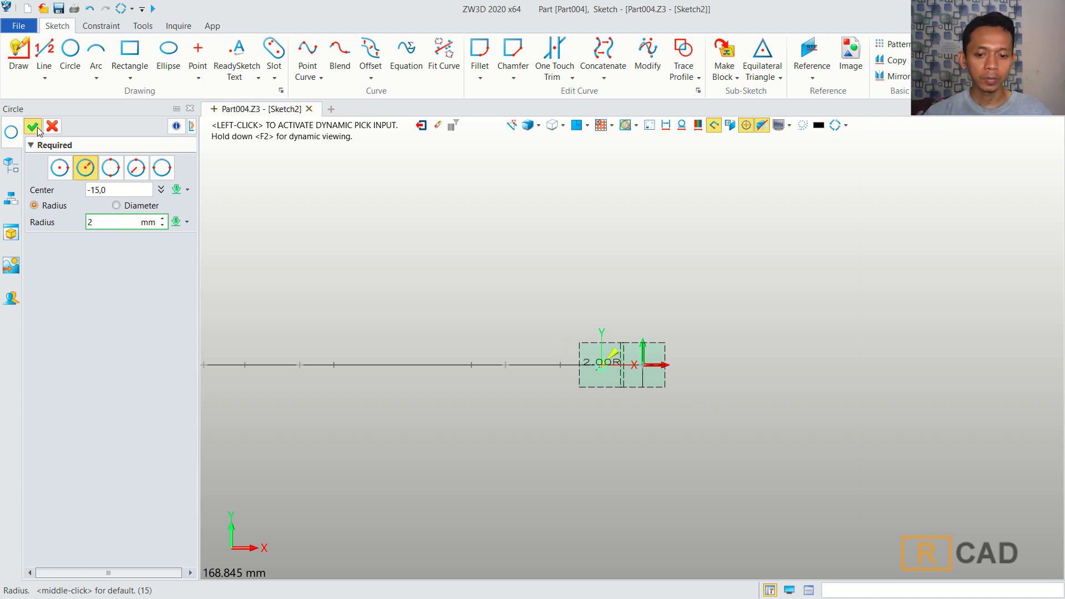
{"action": "left_click", "coordinate": [422, 125]}
{"action": "mouse_move", "coordinate": [796, 350]}
{"action": "middle_mouse_down"}
{"action": "mouse_move", "coordinate": [798, 334]}
{"action": "mouse_move", "coordinate": [687, 372]}
{"action": "mouse_move", "coordinate": [730, 365]}
{"action": "middle_mouse_up"}
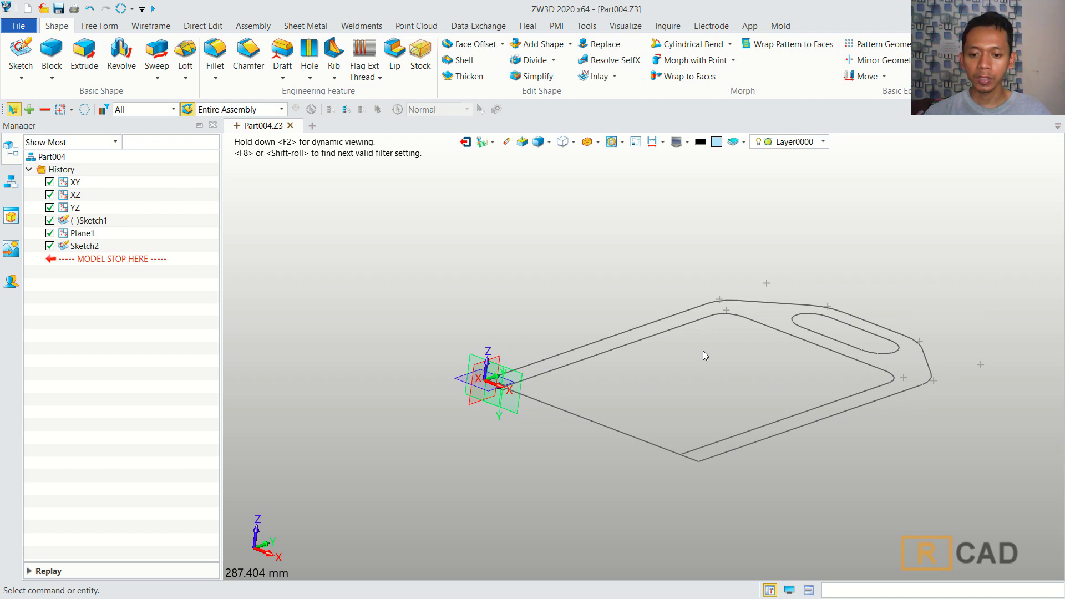
Start an extrusion with the board outline Sketch1 as the profile.
{"action": "left_click", "coordinate": [100, 26]}
{"action": "left_click", "coordinate": [83, 54]}
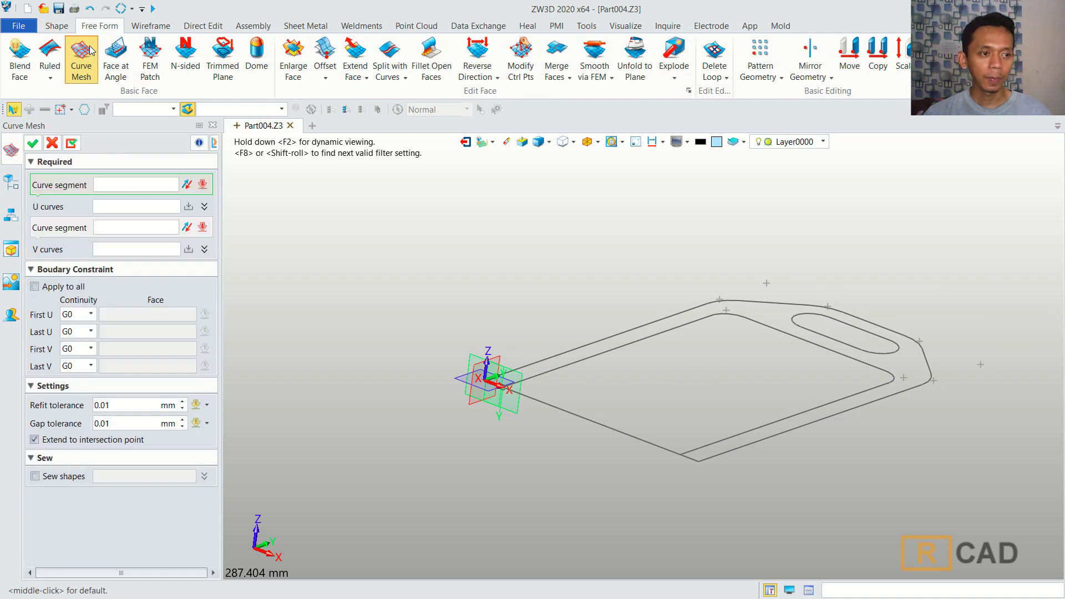
{"action": "left_click", "coordinate": [57, 26]}
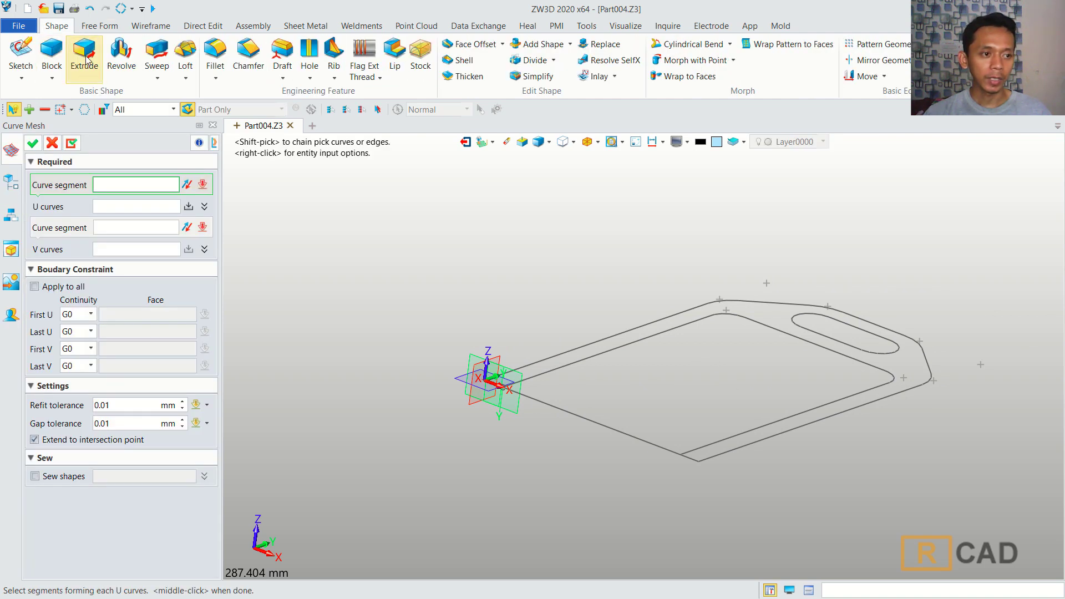
{"action": "left_click", "coordinate": [85, 53]}
{"action": "left_click", "coordinate": [688, 328]}
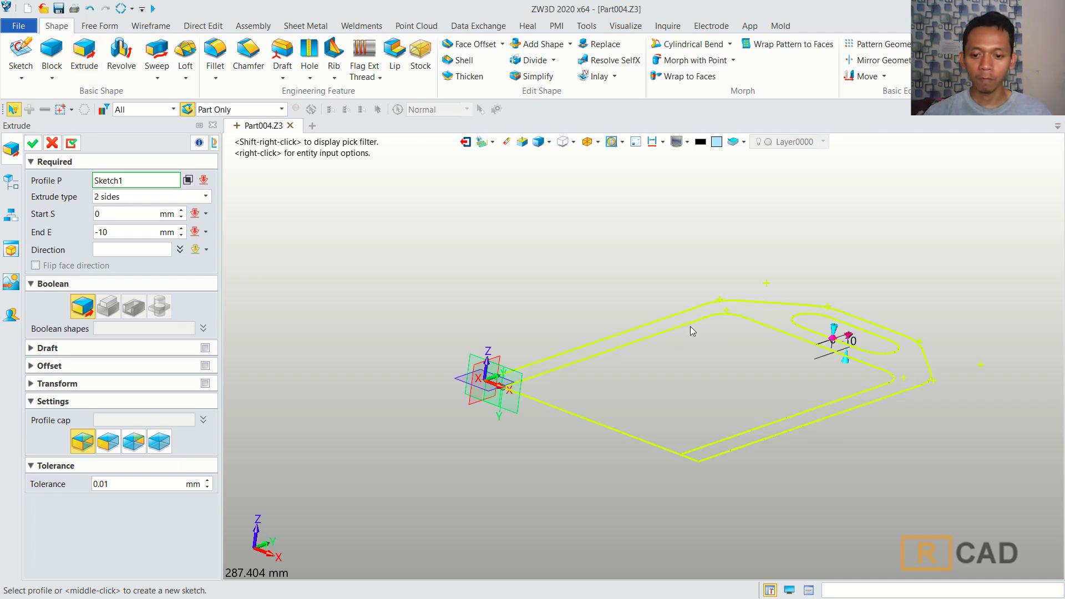
Select the inner and rim regions and extrude them from 0 to -10 mm.
{"action": "left_click", "coordinate": [187, 180]}
{"action": "left_click", "coordinate": [708, 366]}
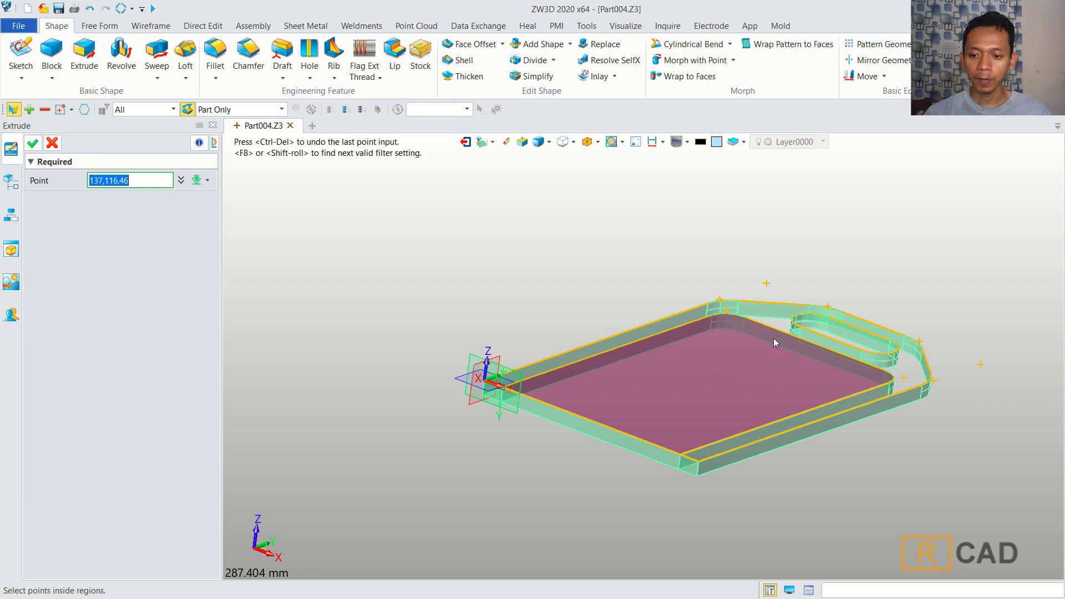
{"action": "left_click", "coordinate": [776, 333]}
{"action": "left_click", "coordinate": [782, 328]}
{"action": "middle_click_drag", "start_coordinate": [688, 235], "coordinate": [676, 345]}
{"action": "left_click", "coordinate": [676, 344]}
{"action": "left_click", "coordinate": [767, 222]}
{"action": "left_click", "coordinate": [695, 316]}
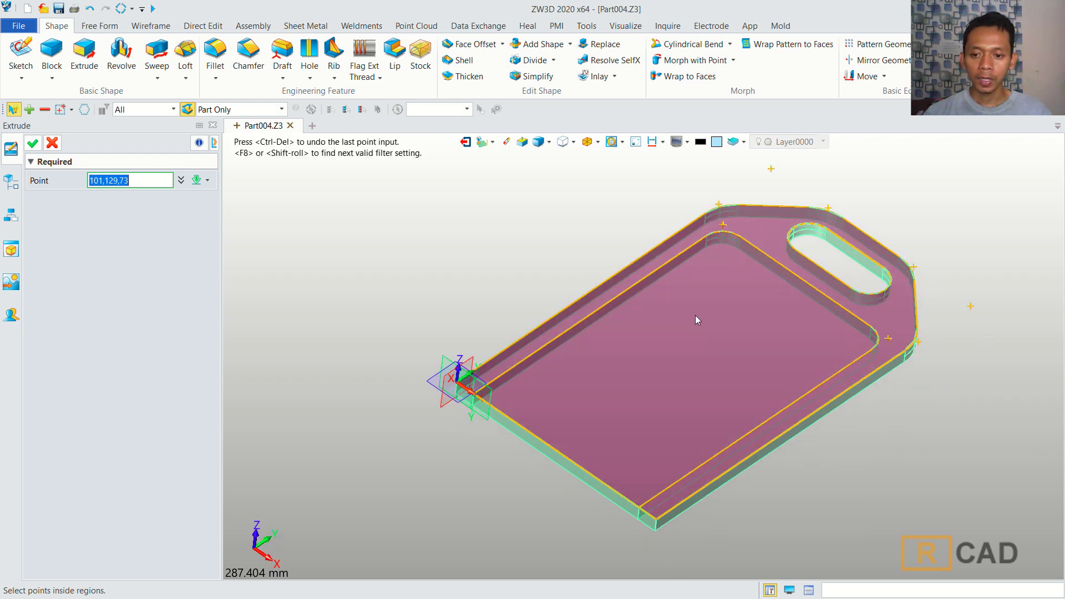
{"action": "left_click", "coordinate": [33, 143]}
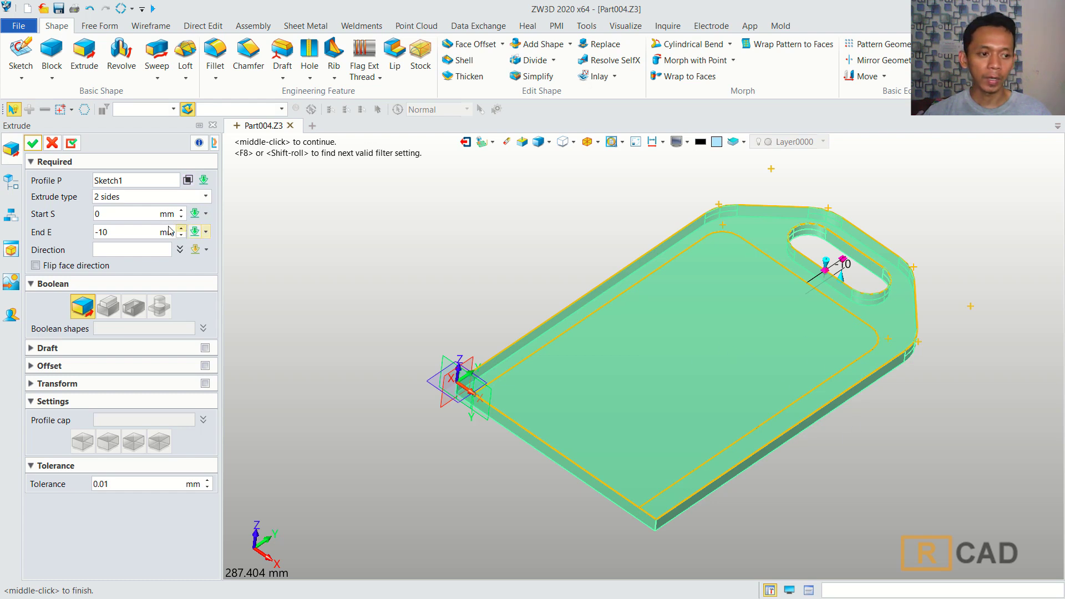
{"action": "left_click", "coordinate": [32, 144]}
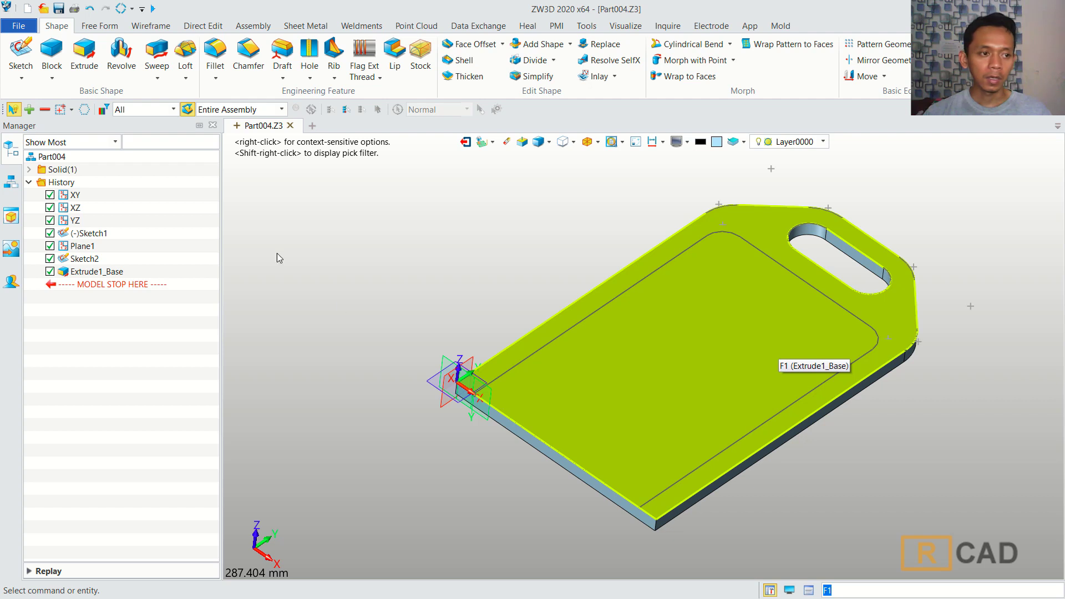
Sweep the Sketch2 circle along the inner outline as a Remove cut, creating Sweep1_Cut.
{"action": "left_click", "coordinate": [155, 53]}
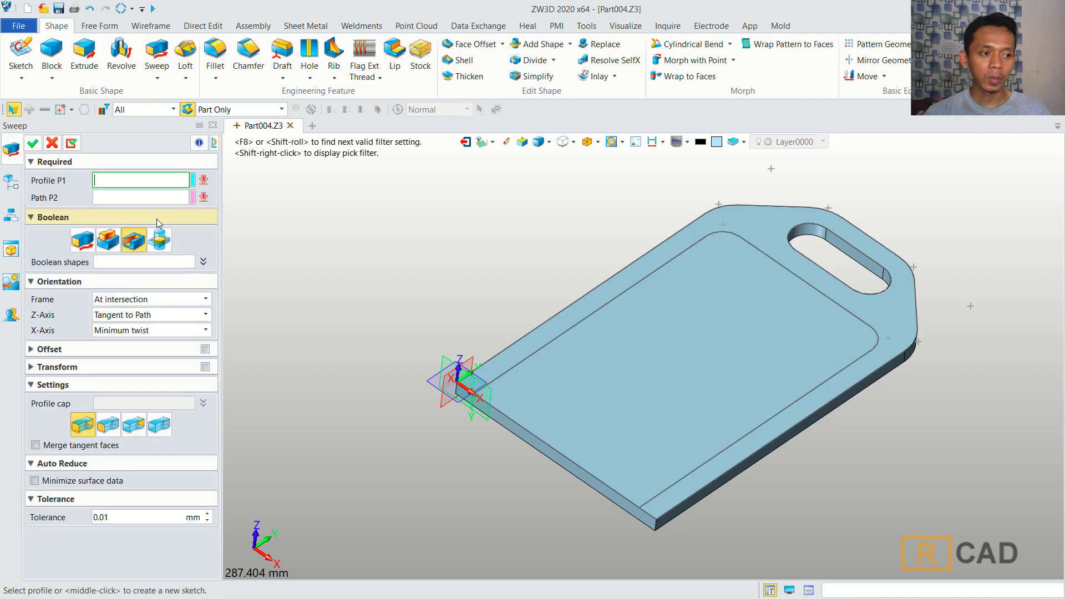
{"action": "scroll", "coordinate": [485, 410], "scroll_direction": "up", "scroll_amount": 4}
{"action": "left_click", "coordinate": [465, 364]}
{"action": "scroll", "coordinate": [482, 357], "scroll_direction": "down", "scroll_amount": 5}
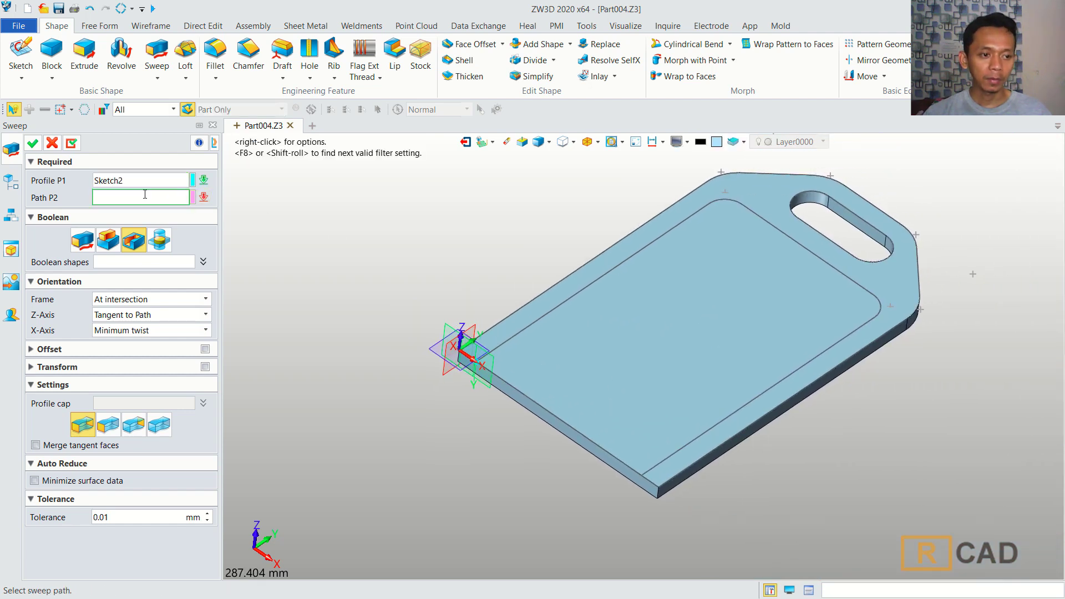
{"action": "left_click", "coordinate": [570, 300]}
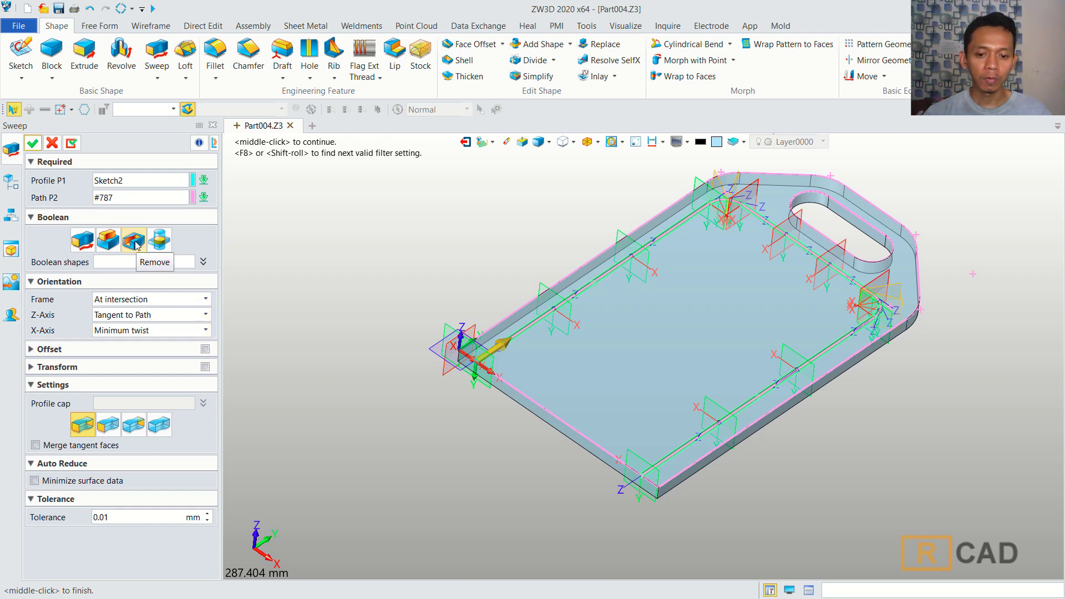
{"action": "left_click", "coordinate": [32, 143]}
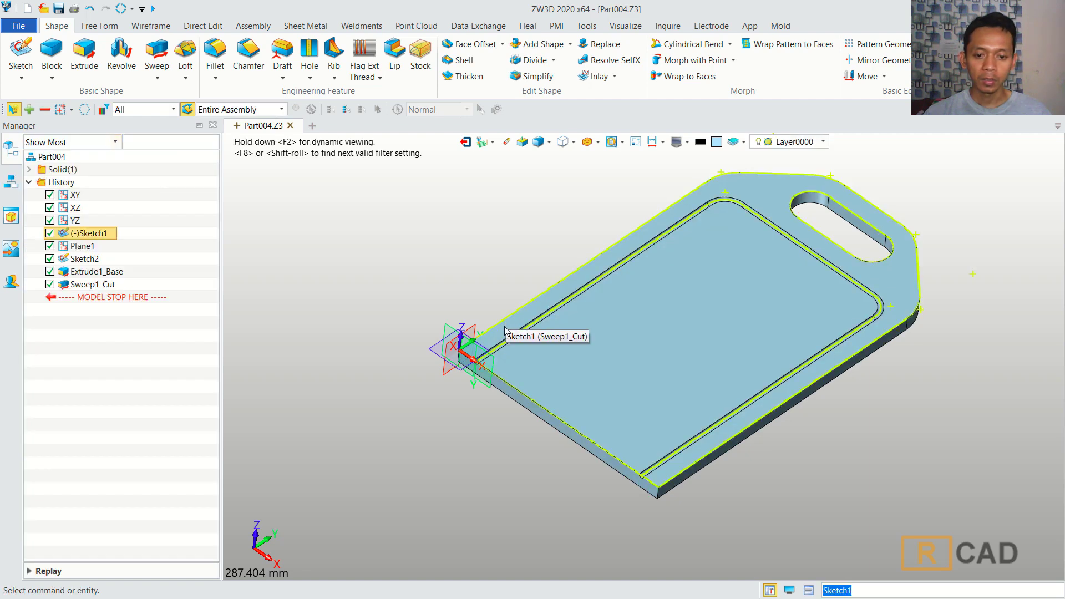
Blank Sketch1 and Sketch2 in the History tree, leaving only the grooved board visible.
{"action": "scroll", "coordinate": [505, 327], "scroll_direction": "up", "scroll_amount": 2}
{"action": "scroll", "coordinate": [506, 333], "scroll_direction": "down", "scroll_amount": 1}
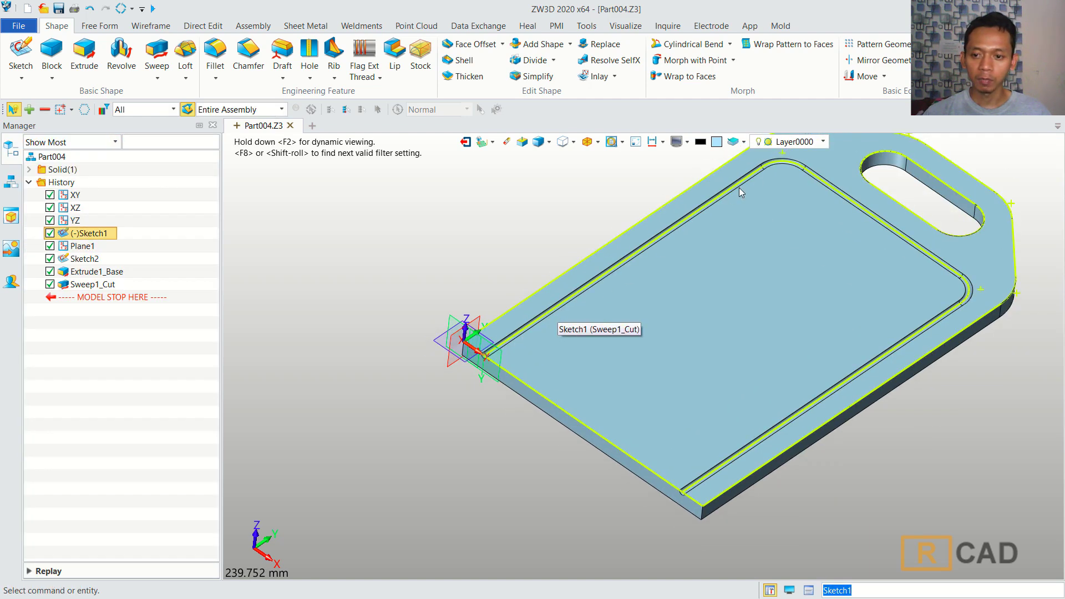
{"action": "scroll", "coordinate": [799, 397], "scroll_direction": "down", "scroll_amount": 2}
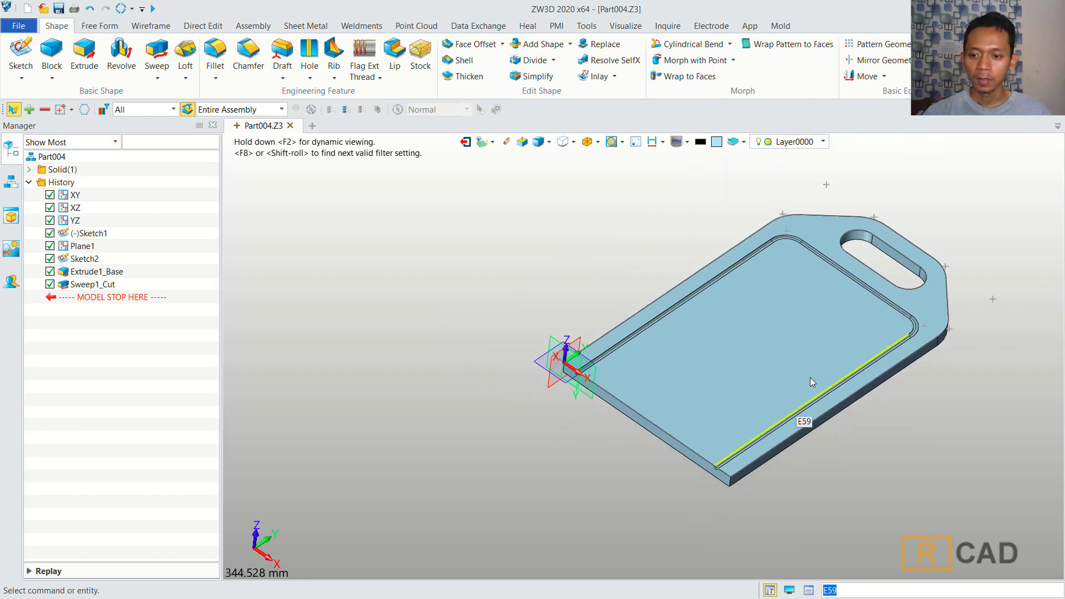
{"action": "middle_click_drag", "start_coordinate": [803, 392], "coordinate": [699, 387]}
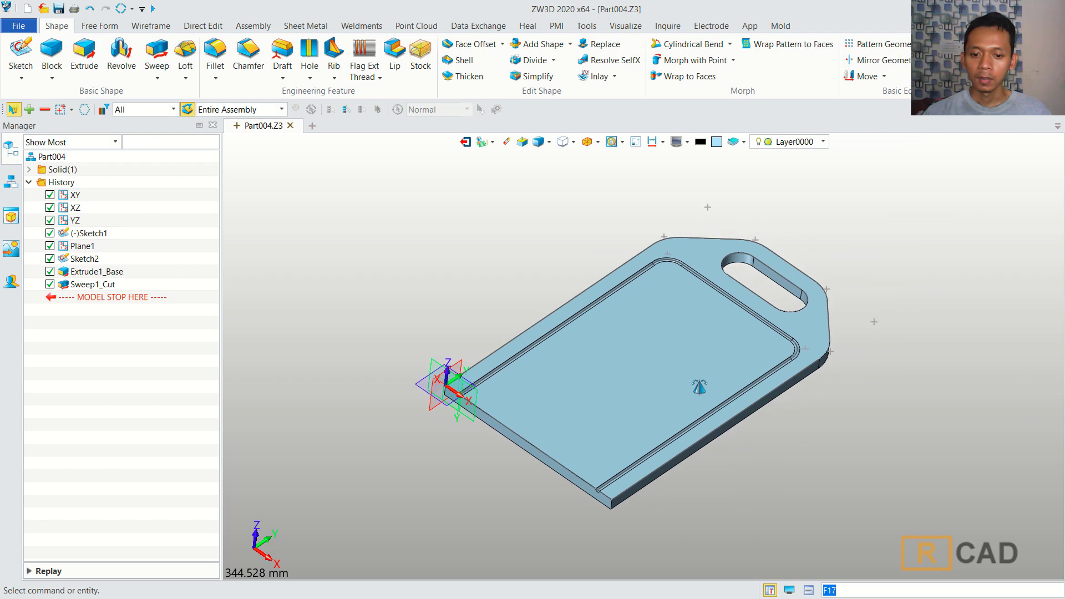
{"action": "right_click", "coordinate": [108, 236]}
{"action": "left_click", "coordinate": [131, 242]}
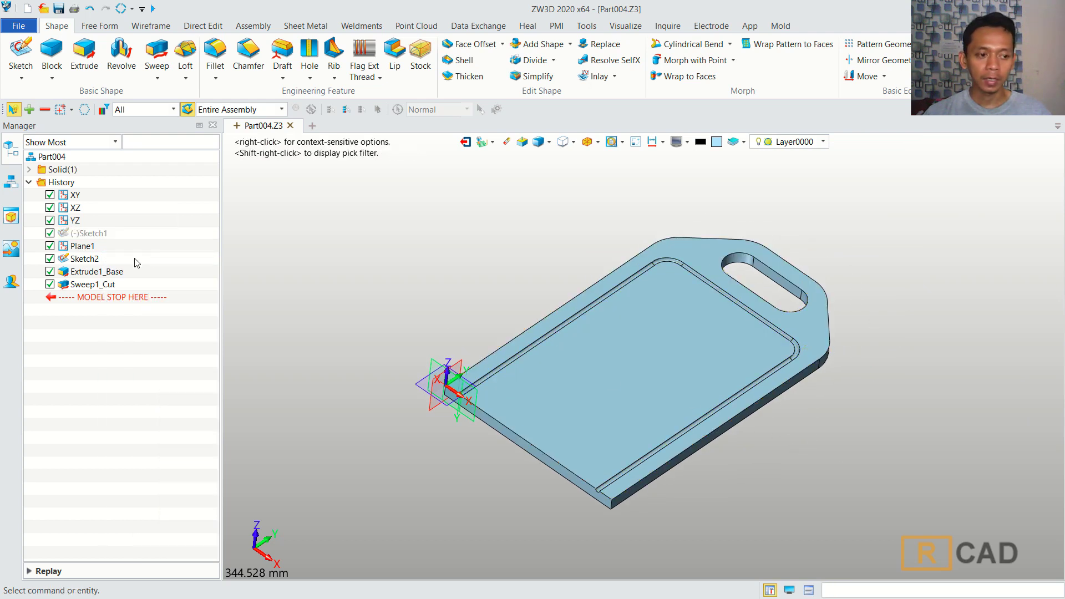
{"action": "right_click", "coordinate": [83, 260]}
{"action": "left_click", "coordinate": [109, 271]}
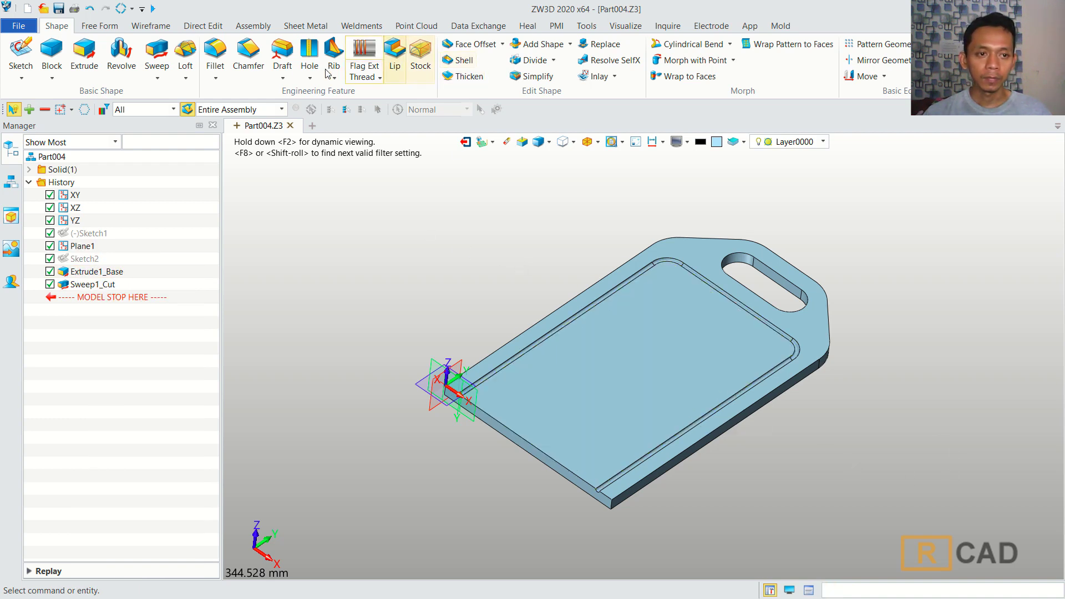
Fillet all edges of the board with a 2 mm radius using Pick All.
{"action": "left_click", "coordinate": [215, 55]}
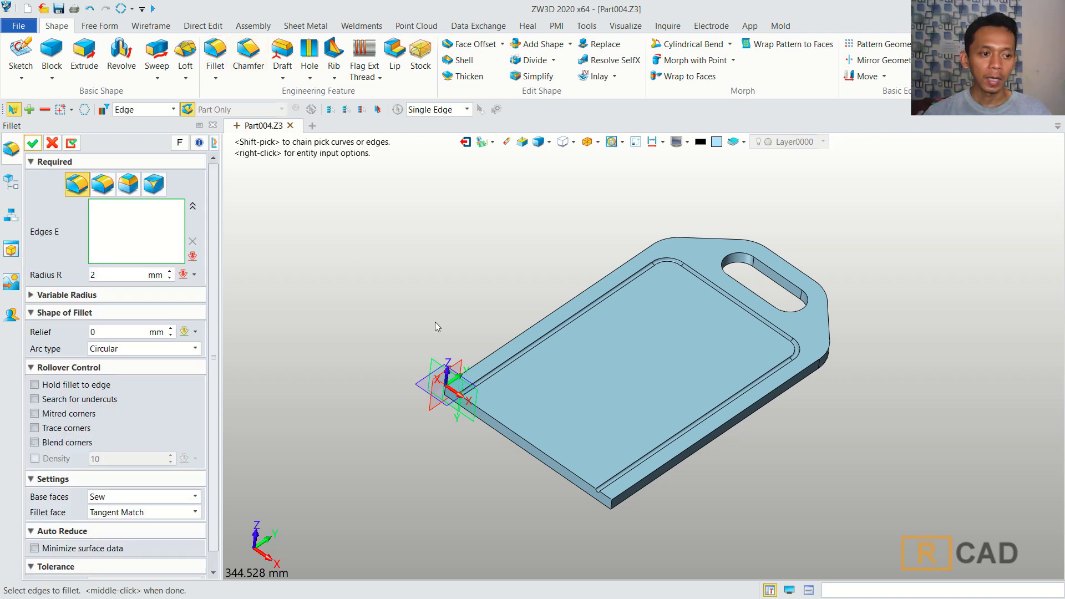
{"action": "left_click", "coordinate": [193, 257]}
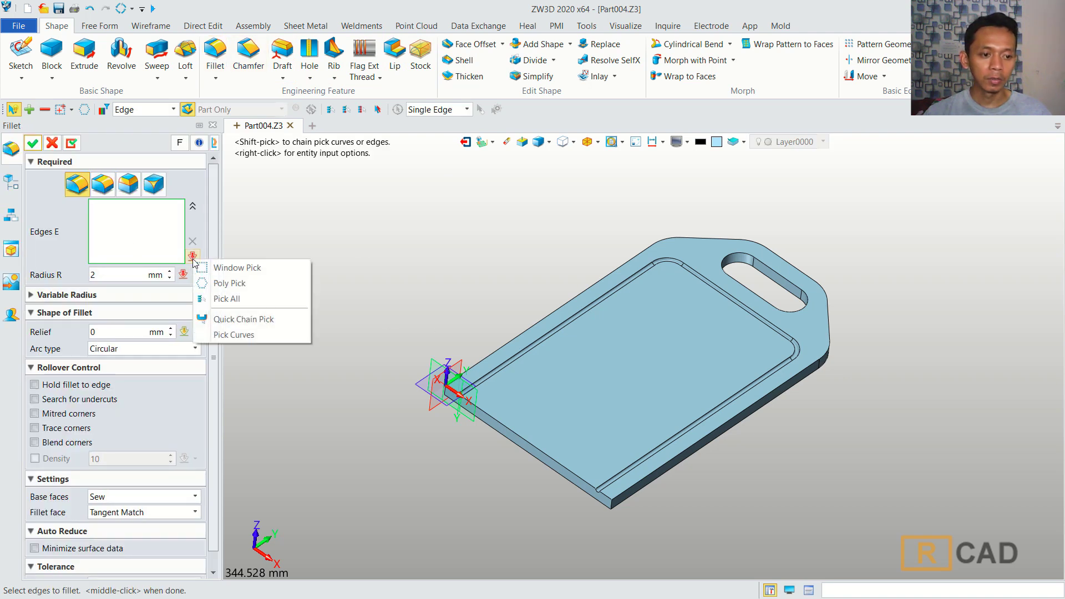
{"action": "left_click", "coordinate": [227, 299]}
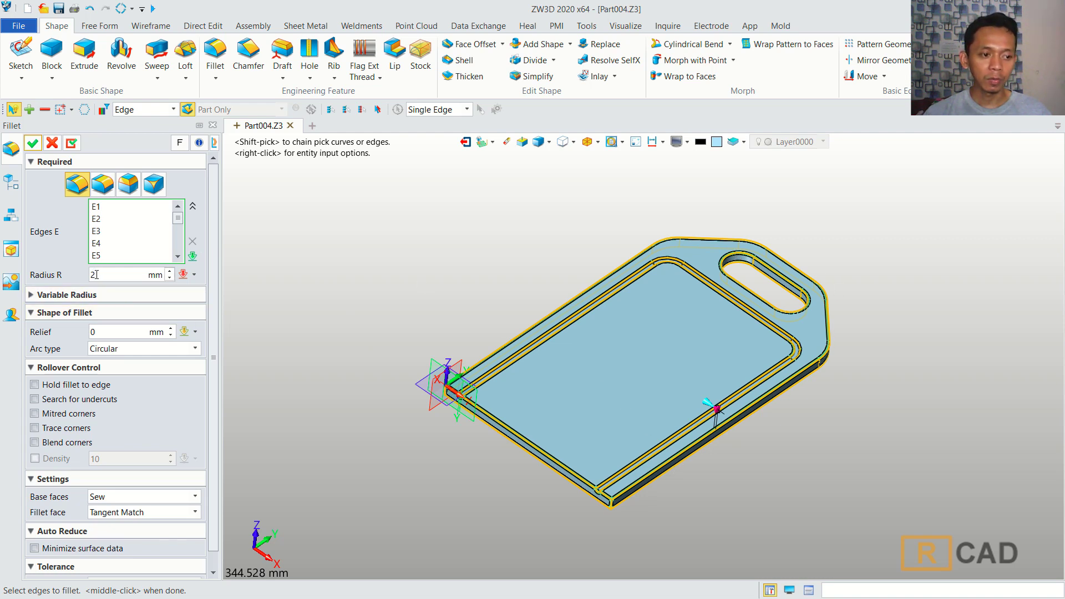
{"action": "left_click", "coordinate": [33, 144]}
{"action": "mouse_move", "coordinate": [847, 423]}
{"action": "middle_mouse_down"}
{"action": "mouse_move", "coordinate": [816, 295]}
{"action": "mouse_move", "coordinate": [818, 440]}
{"action": "mouse_move", "coordinate": [836, 435]}
{"action": "middle_mouse_up"}
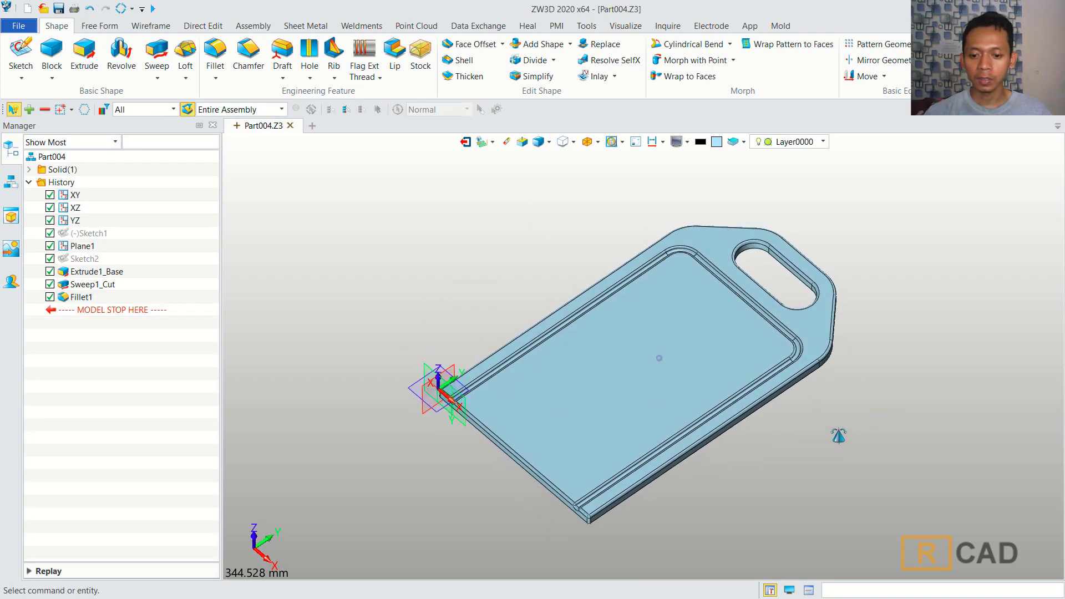
{"action": "scroll", "coordinate": [661, 388], "scroll_direction": "up", "scroll_amount": 2}
{"action": "middle_click_drag", "start_coordinate": [724, 392], "coordinate": [702, 316]}
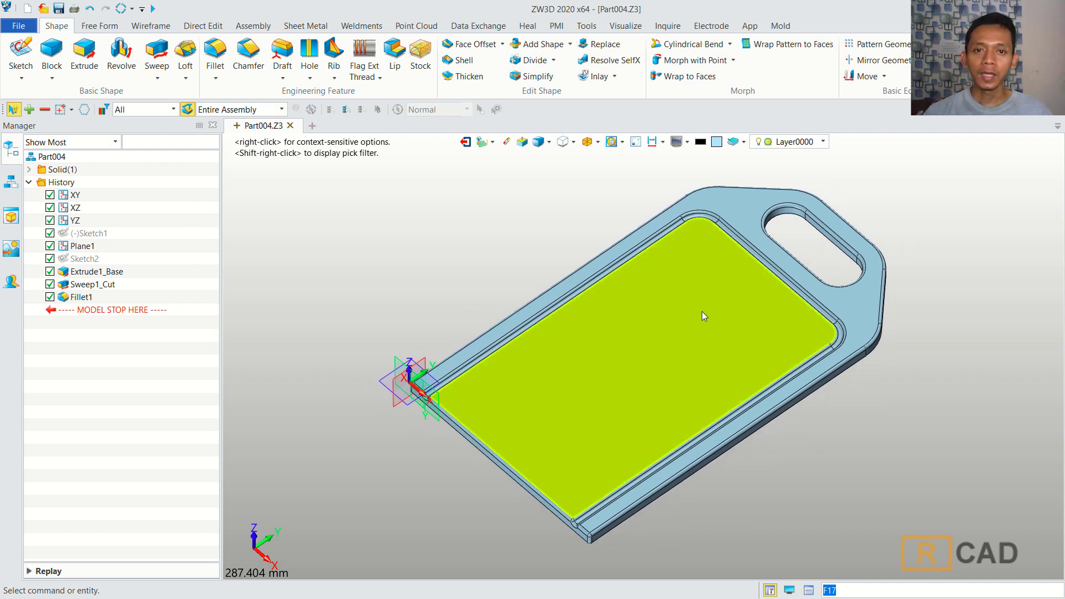